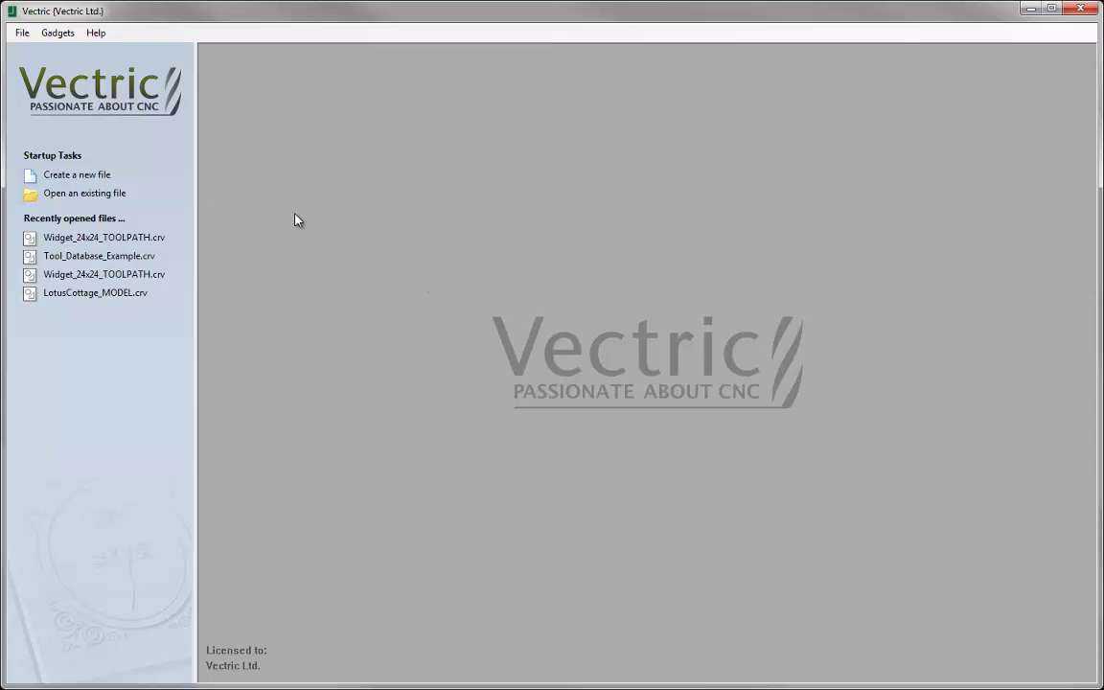
# - Open the Widget_24x24_TOOLPATH.crv job to show its nine widget parts on the sheet
pyautogui.click(96, 192)
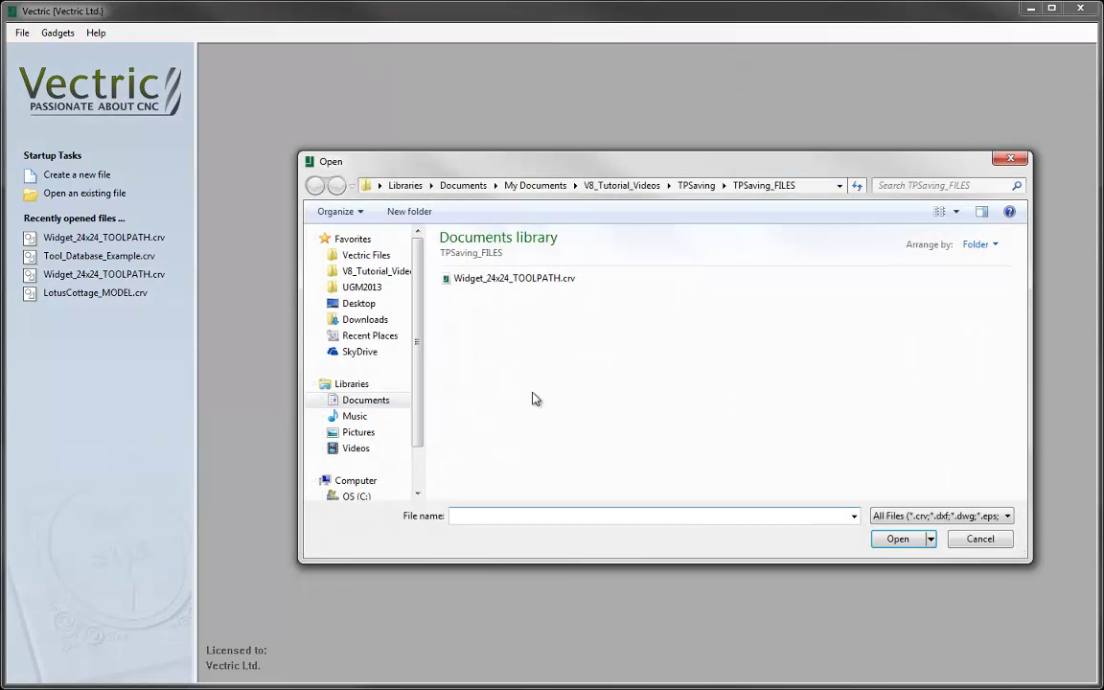
pyautogui.click(505, 280)
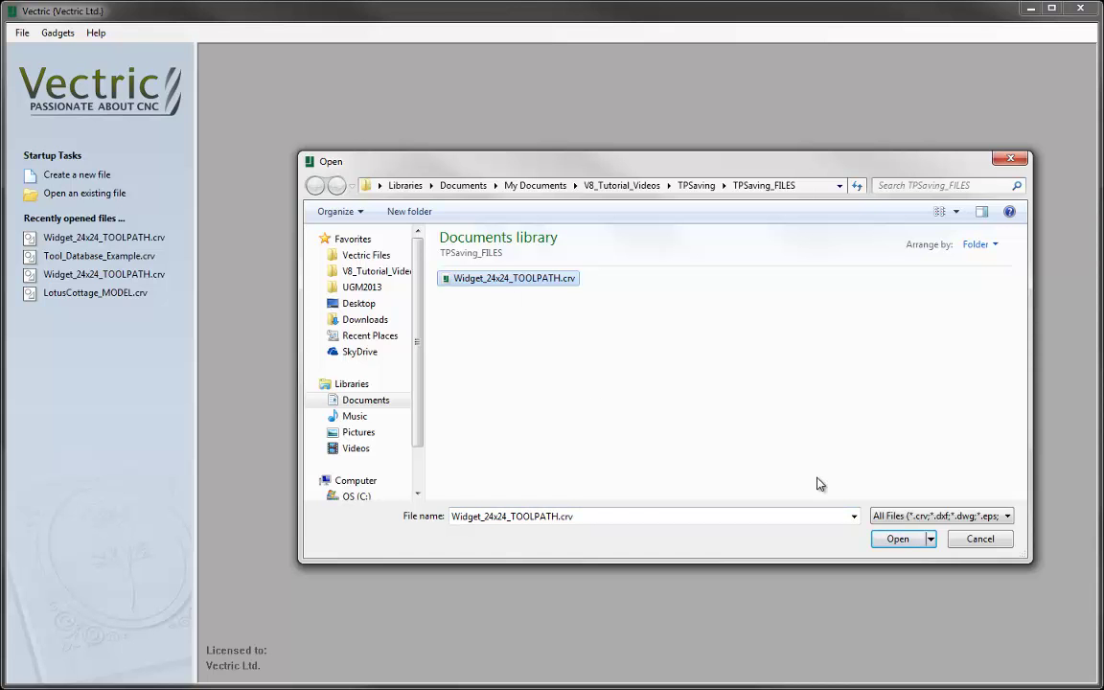
pyautogui.click(896, 540)
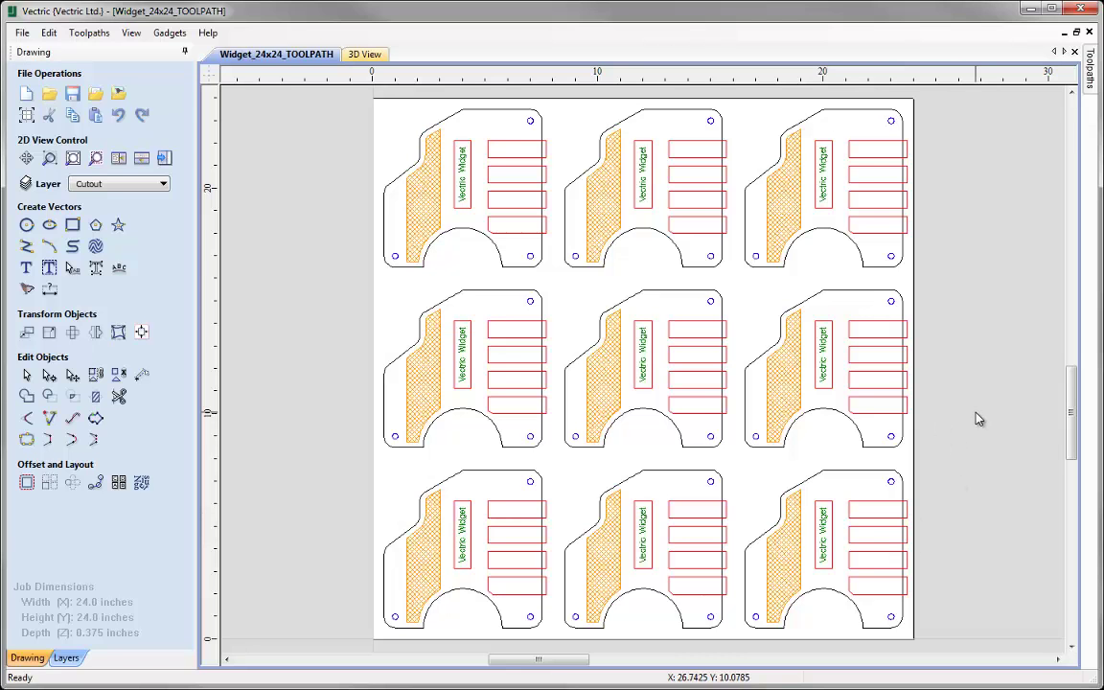
# - Show the toolpath list: Pocket, Text Profile, Hatch Profile, Drill and Profile Cutout
pyautogui.click(165, 159)
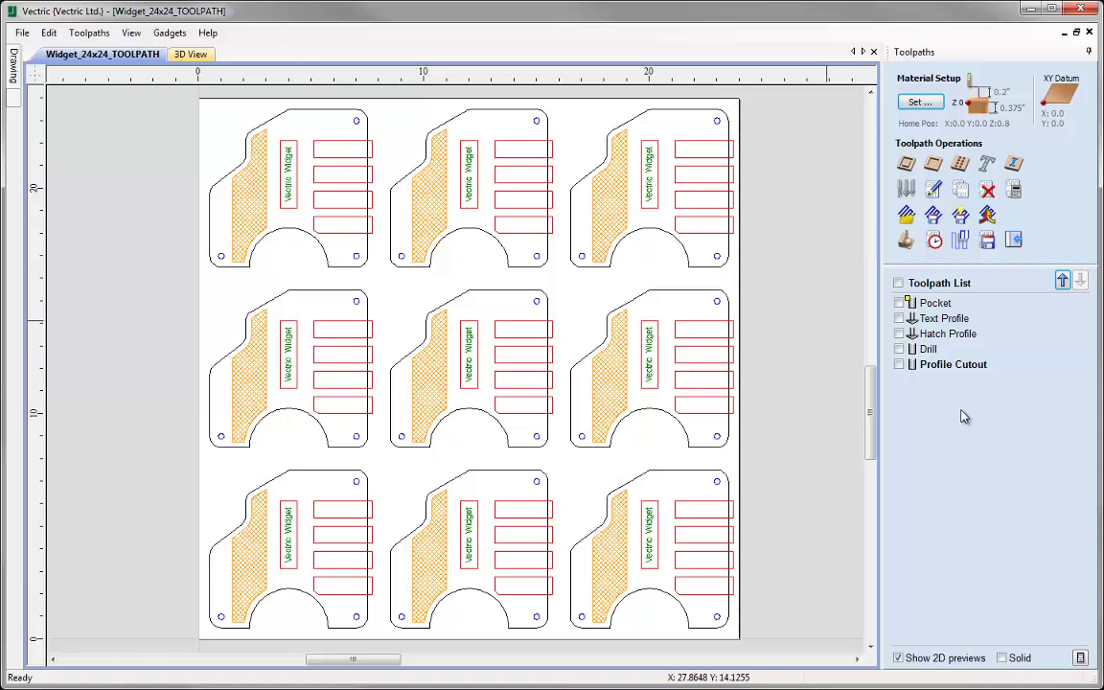
pyautogui.click(907, 241)
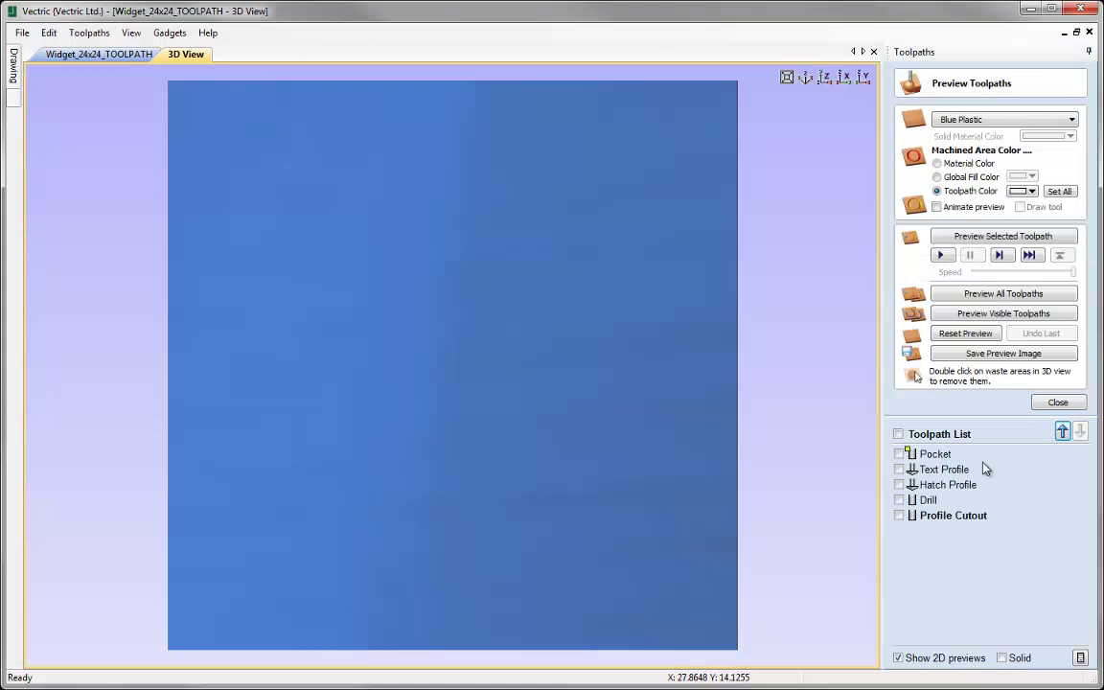
# - Preview all five toolpaths on the blue material, tilting the 3D view to inspect them
pyautogui.click(990, 296)
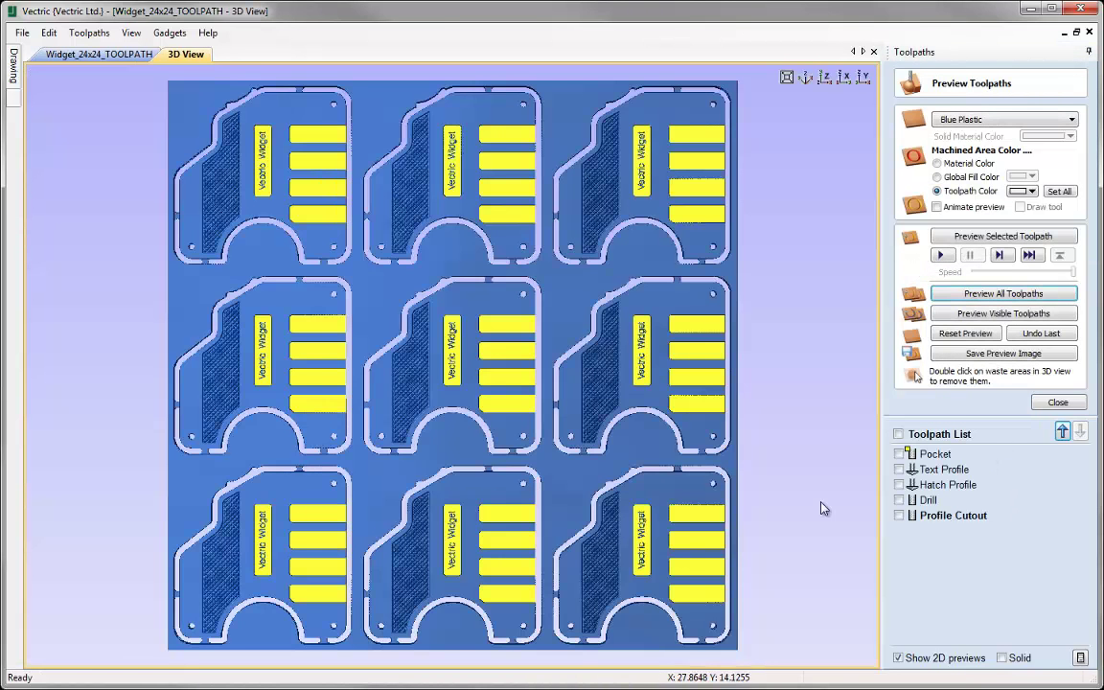
pyautogui.moveTo(690, 412); pyautogui.dragTo(498, 451)
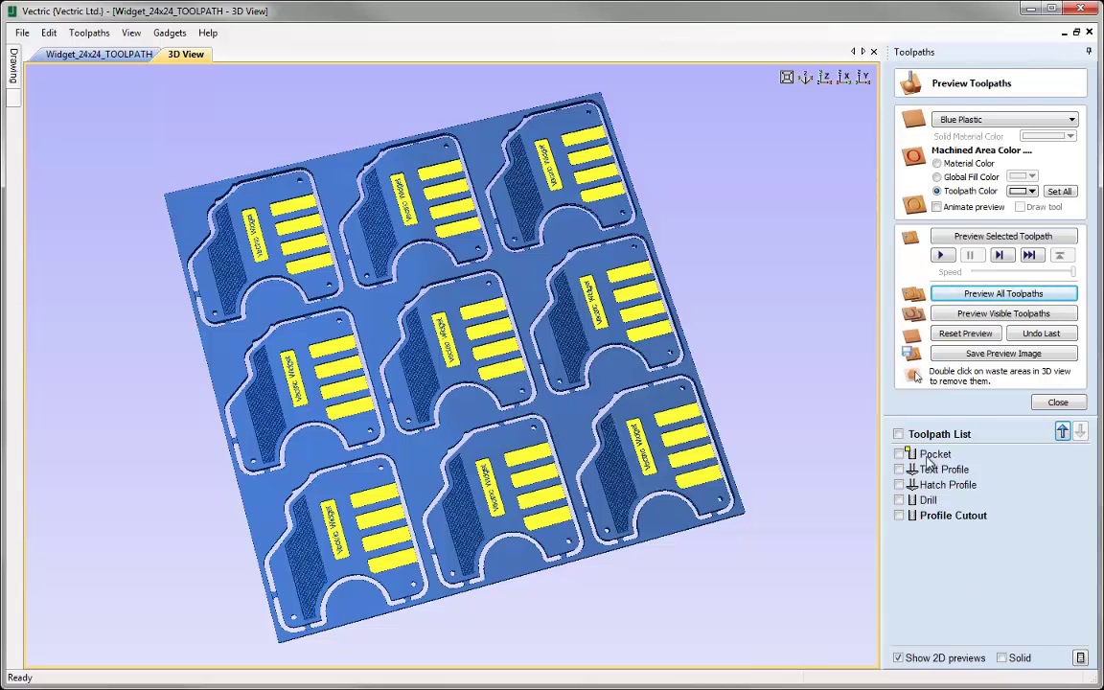
pyautogui.moveTo(928, 462)
pyautogui.moveTo(934, 521)
pyautogui.click(1062, 403)
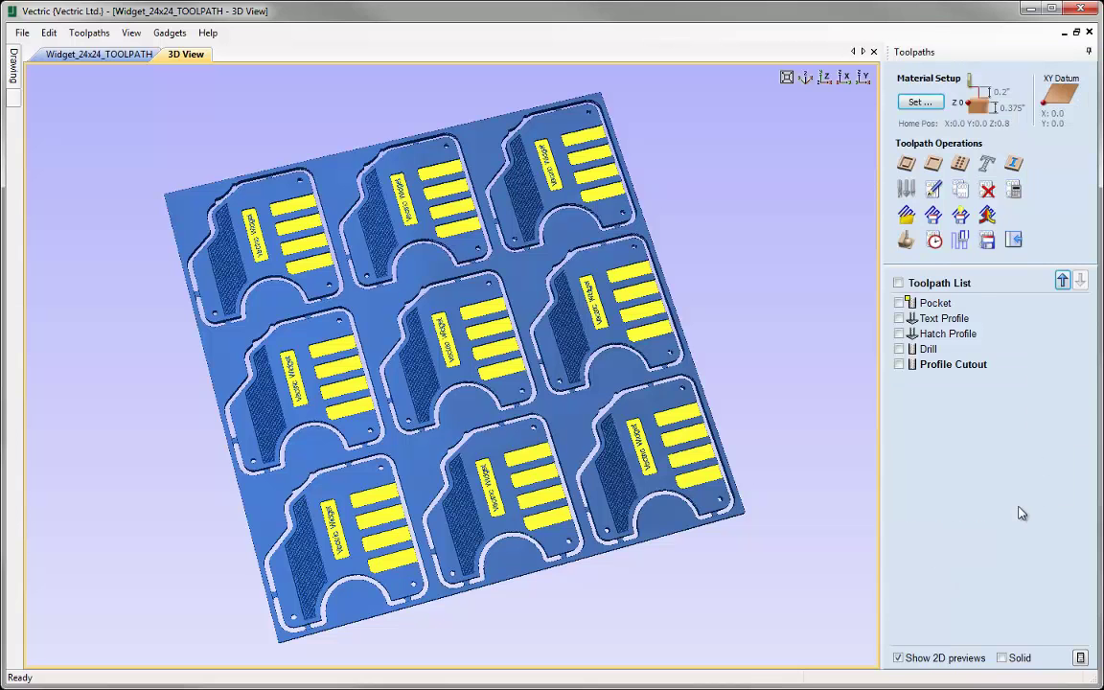
# - Bring up the Save Toolpaths form, showing Profile Cutout with G Code (inch) (*.tap)
pyautogui.click(989, 245)
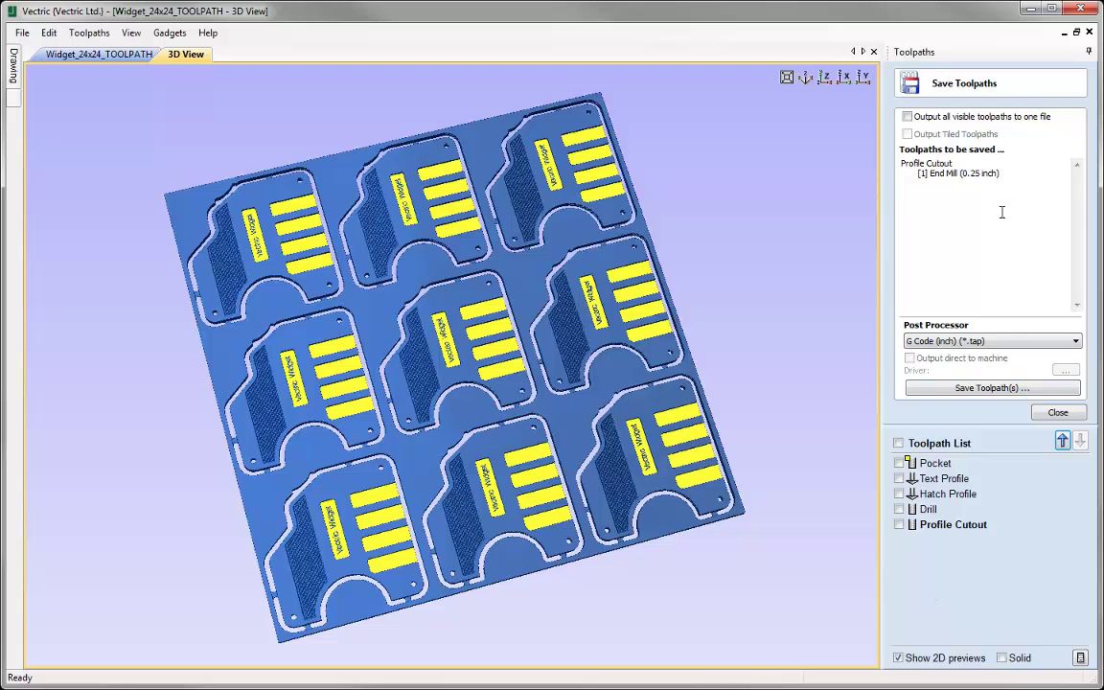
# - Select Pocket, Text Profile and Hatch Profile, then enable Output all visible toolpaths to one file
pyautogui.click(936, 464)
pyautogui.click(949, 481)
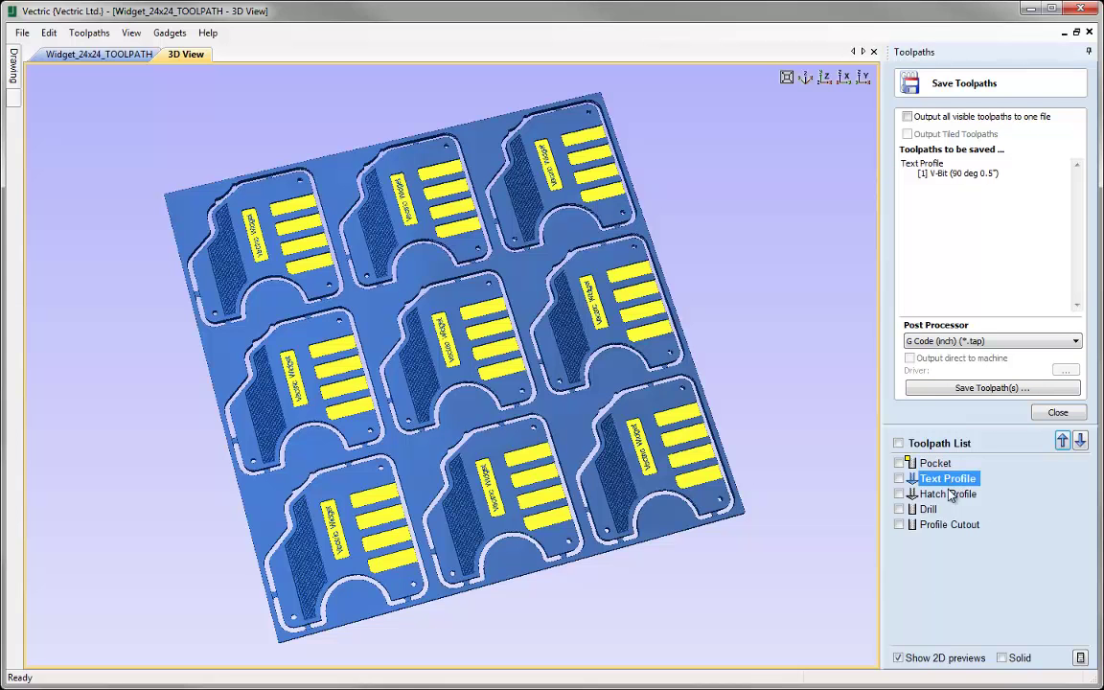
pyautogui.click(947, 495)
pyautogui.click(934, 464)
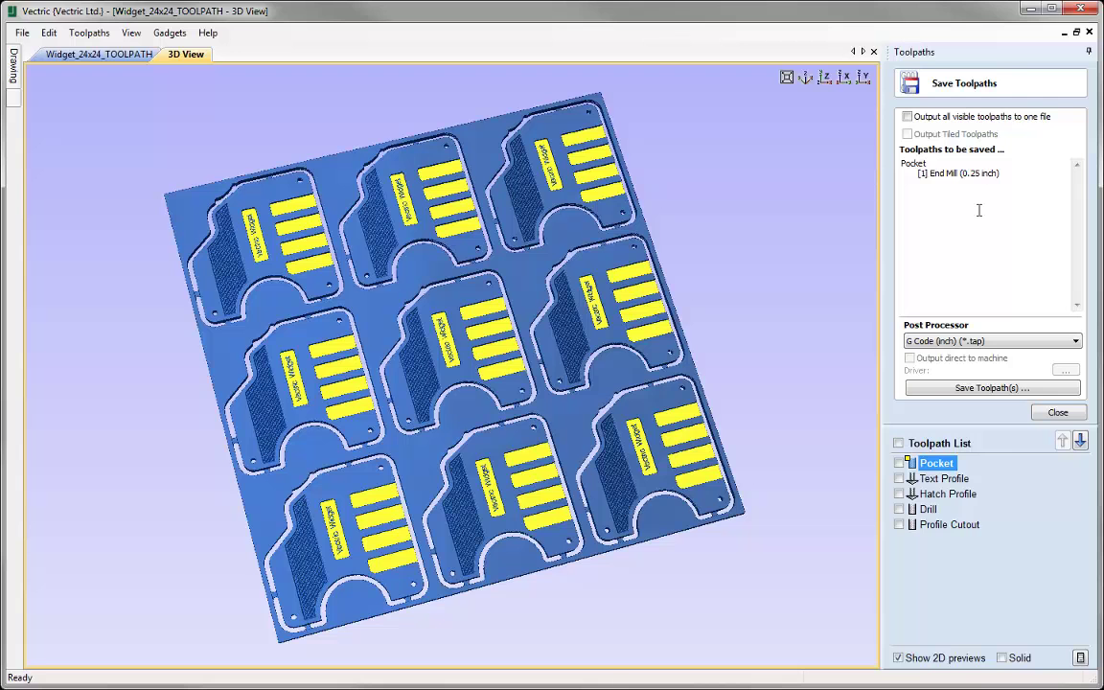
pyautogui.click(907, 117)
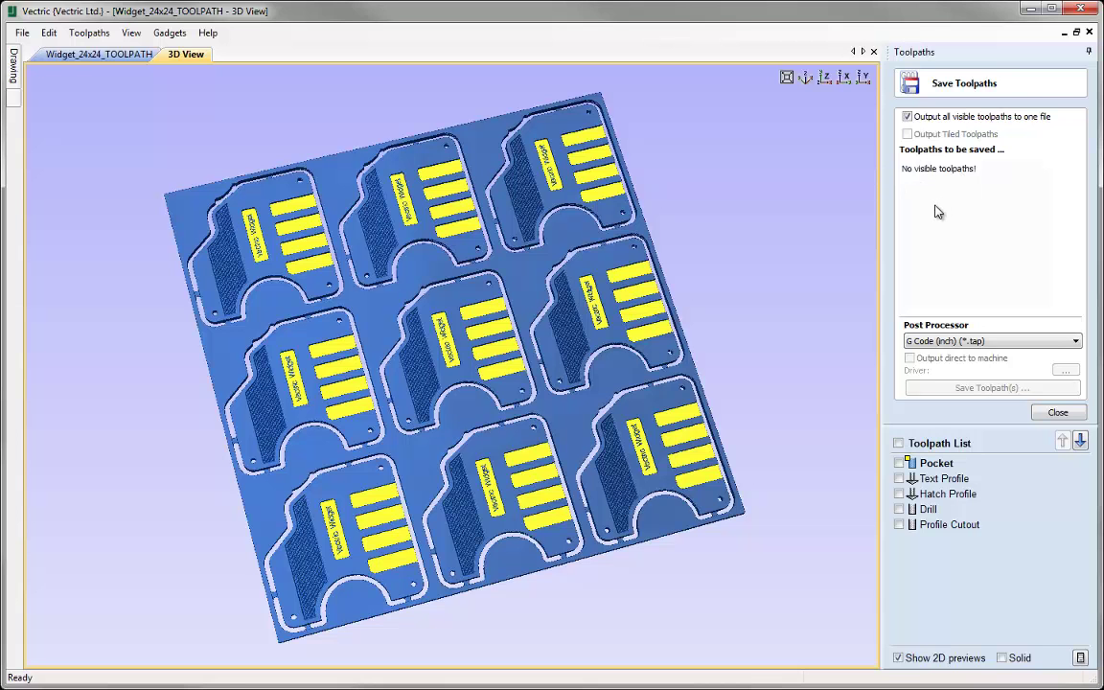
pyautogui.click(900, 478)
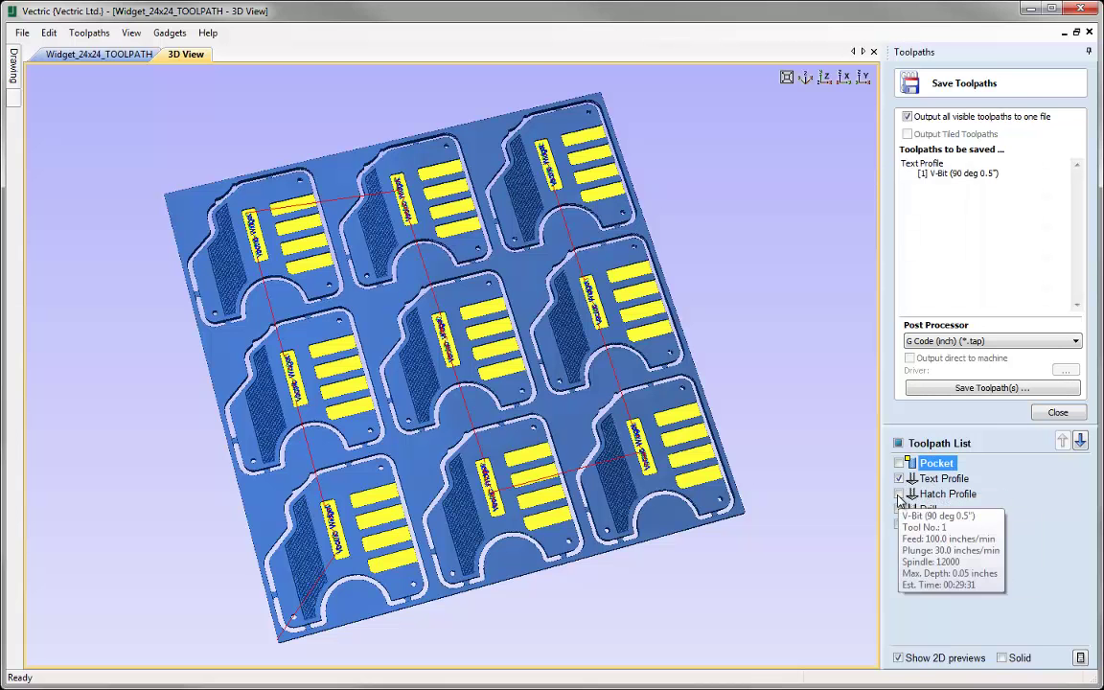
pyautogui.click(899, 493)
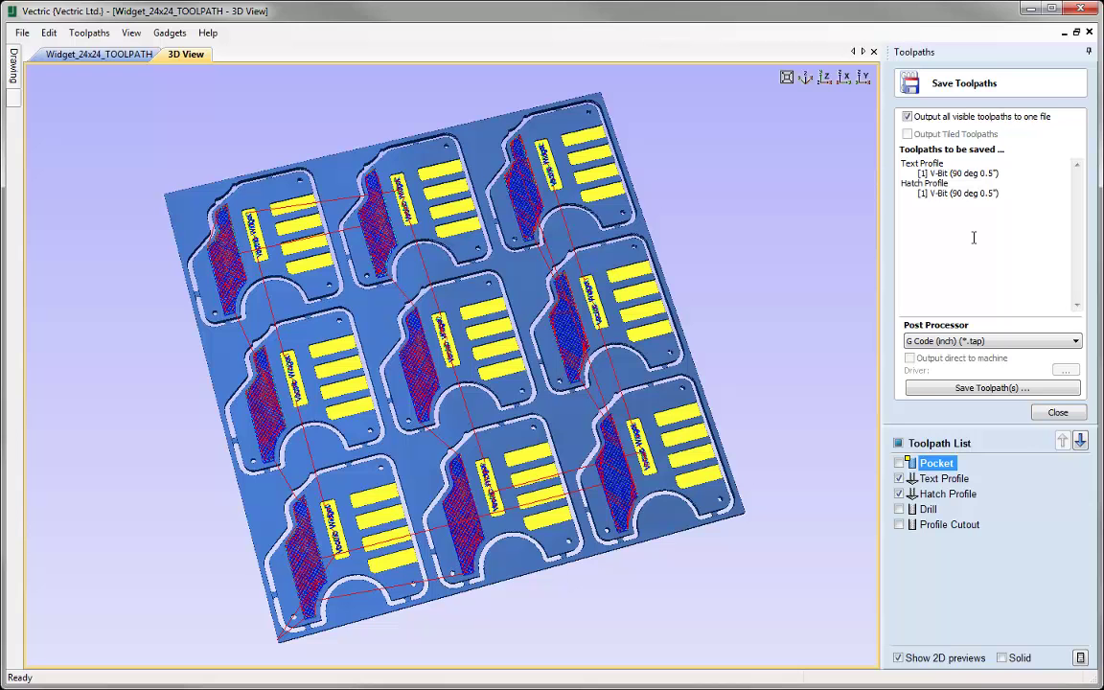
pyautogui.press('Down')
pyautogui.press('Down')
pyautogui.press('Down')
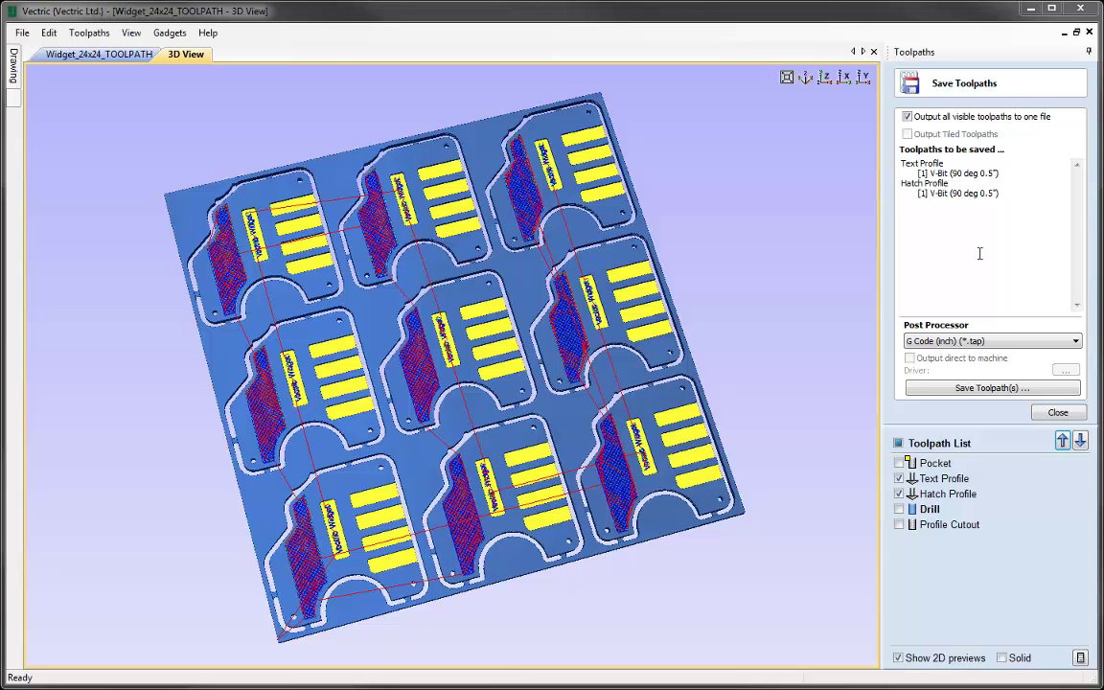
pyautogui.click(900, 494)
pyautogui.click(899, 478)
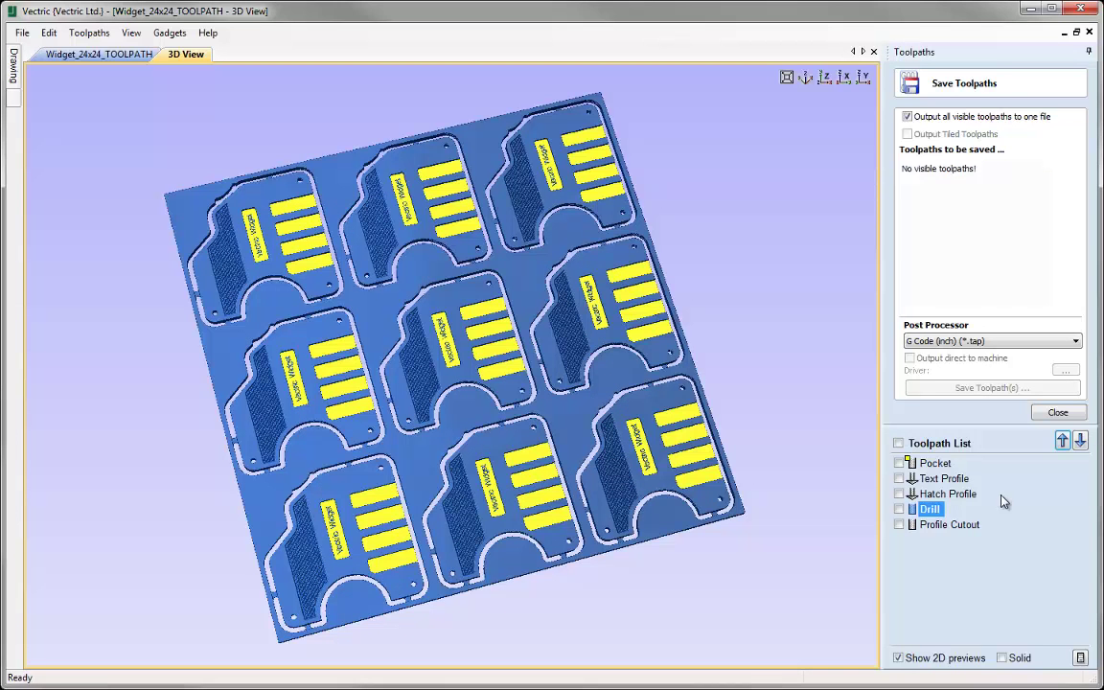
pyautogui.click(935, 463)
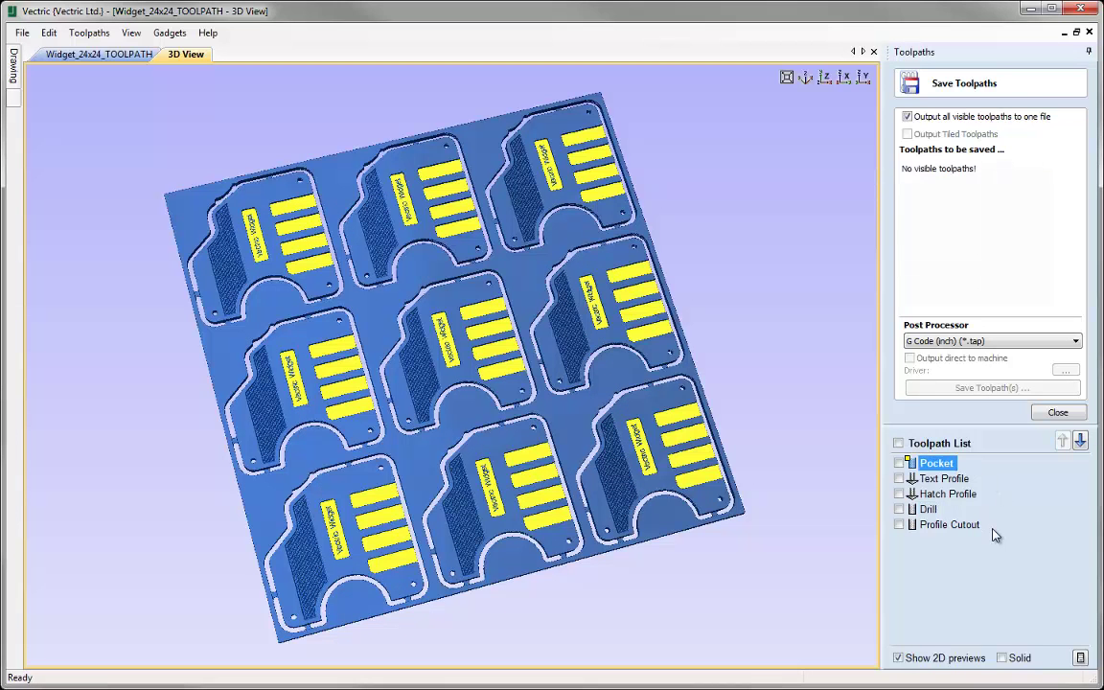
pyautogui.click(915, 118)
# - Turn off single-file output for Pocket and keep G Code (inch) (*.tap) as post processor
pyautogui.click(916, 117)
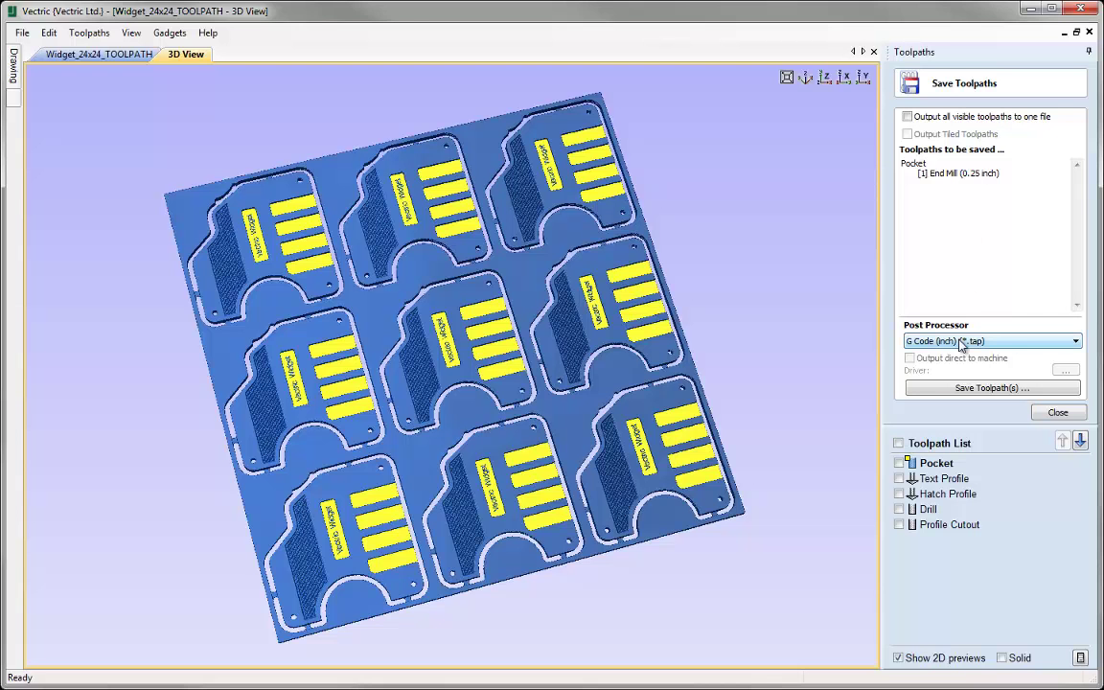
pyautogui.click(1077, 342)
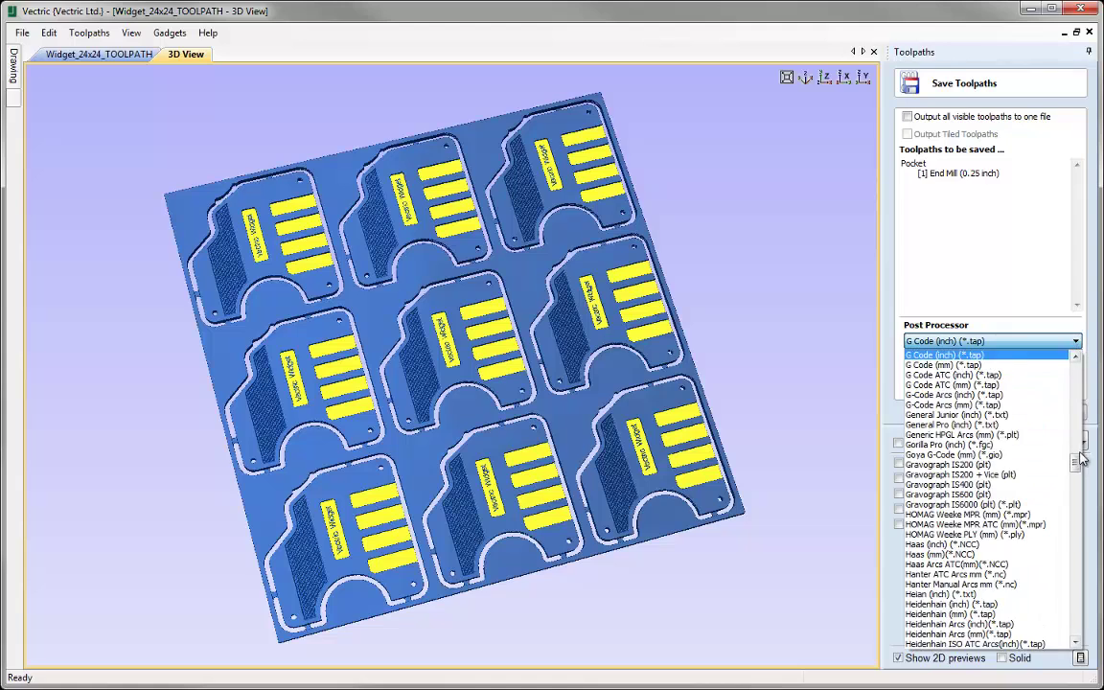
pyautogui.scroll(2, 1078, 457)
pyautogui.moveTo(1077, 456)
pyautogui.mouseDown()
pyautogui.moveTo(1078, 416)
pyautogui.moveTo(1081, 502)
pyautogui.moveTo(1078, 439)
pyautogui.mouseUp()
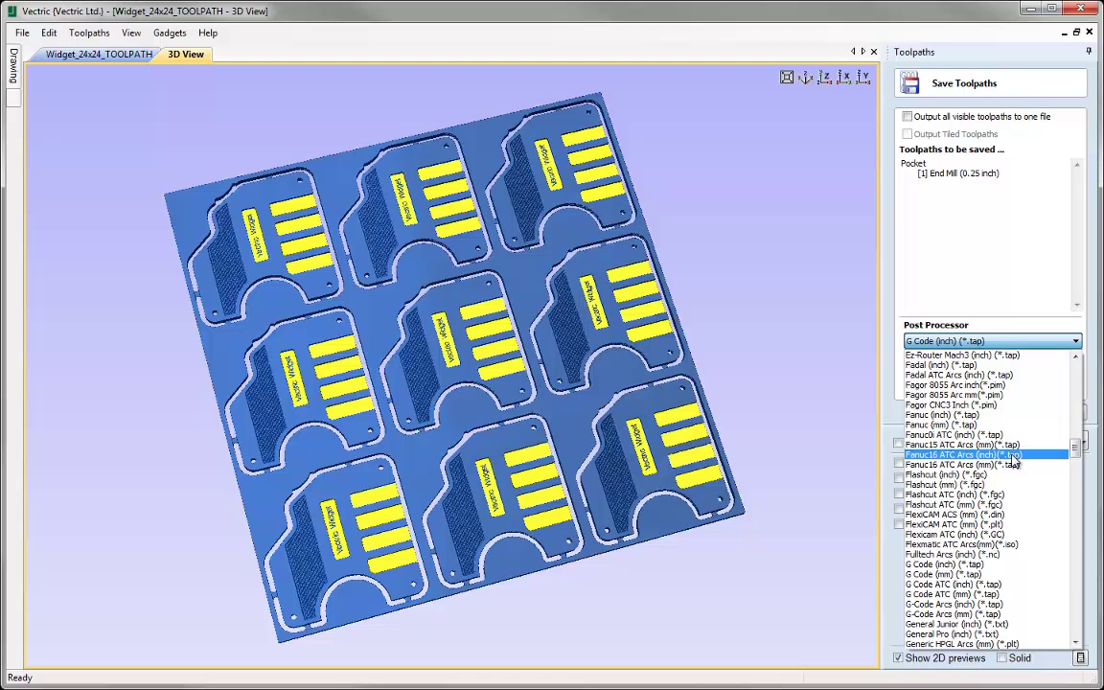
pyautogui.press('m')
pyautogui.moveTo(1076, 490); pyautogui.dragTo(1077, 516)
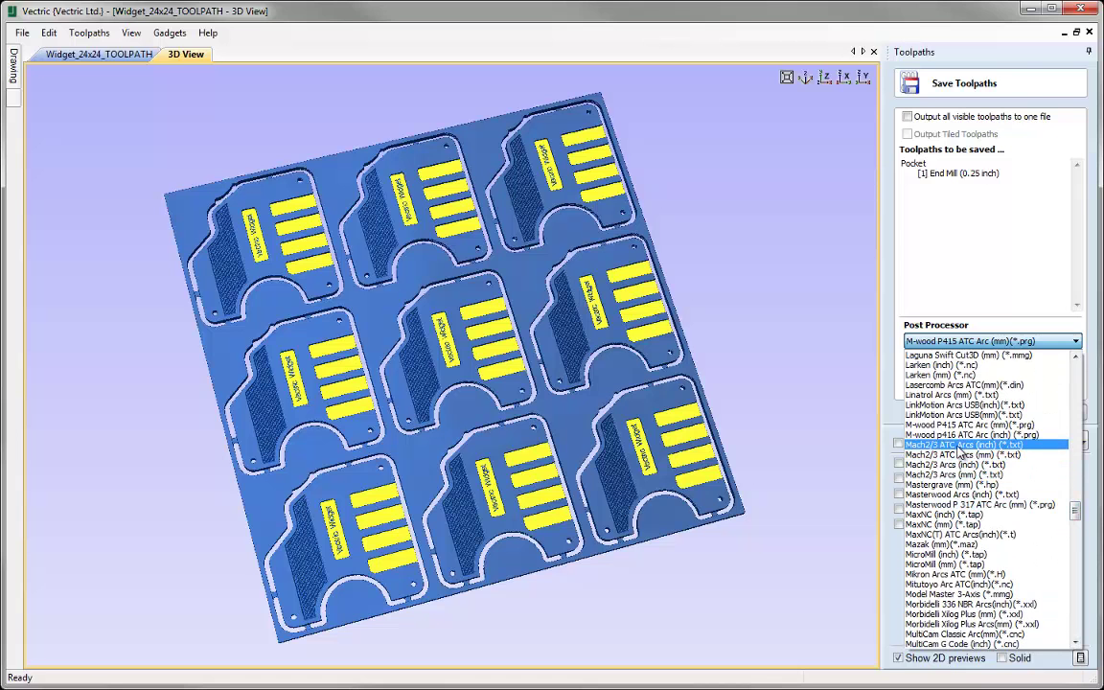
pyautogui.press('g')
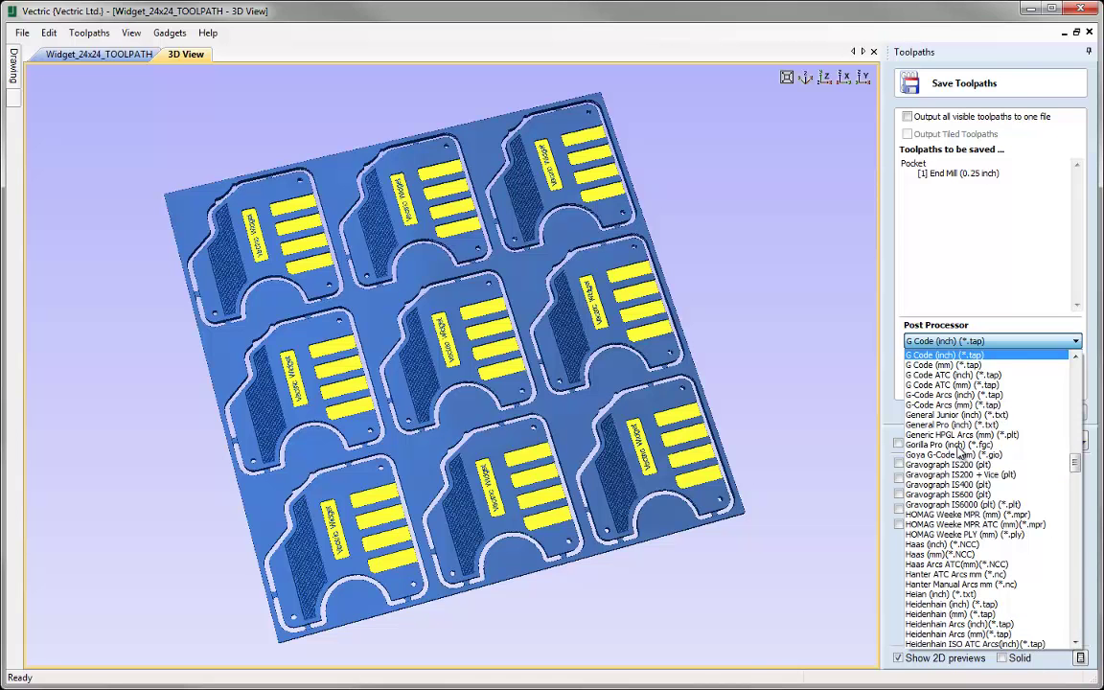
pyautogui.click(944, 355)
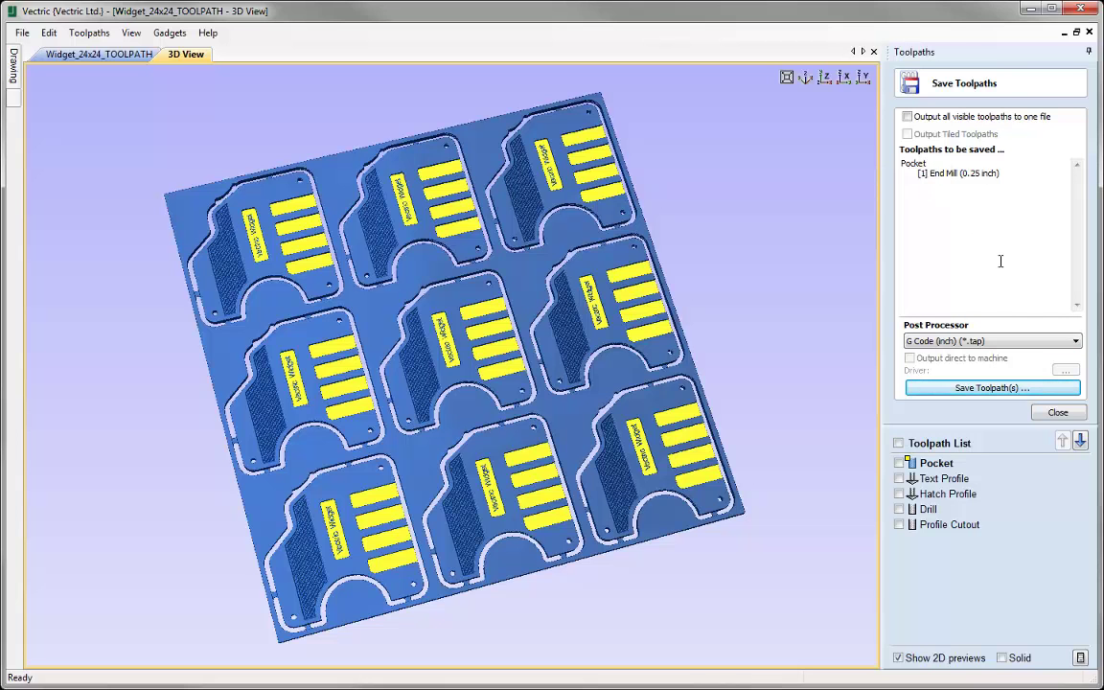
pyautogui.click(1004, 390)
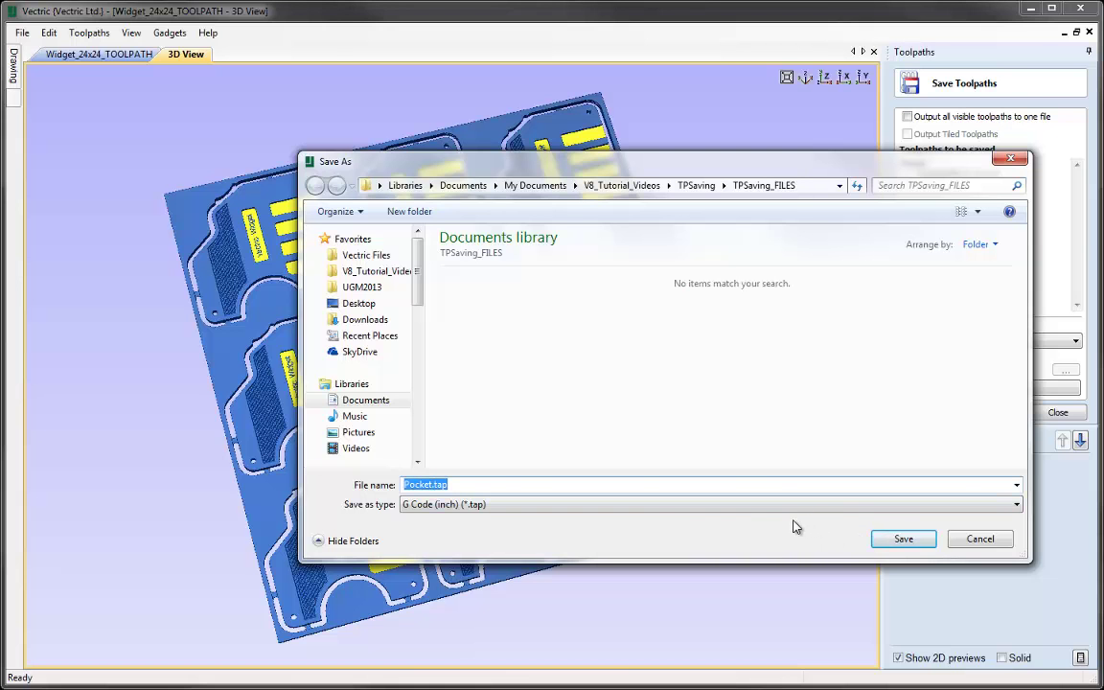
pyautogui.click(971, 543)
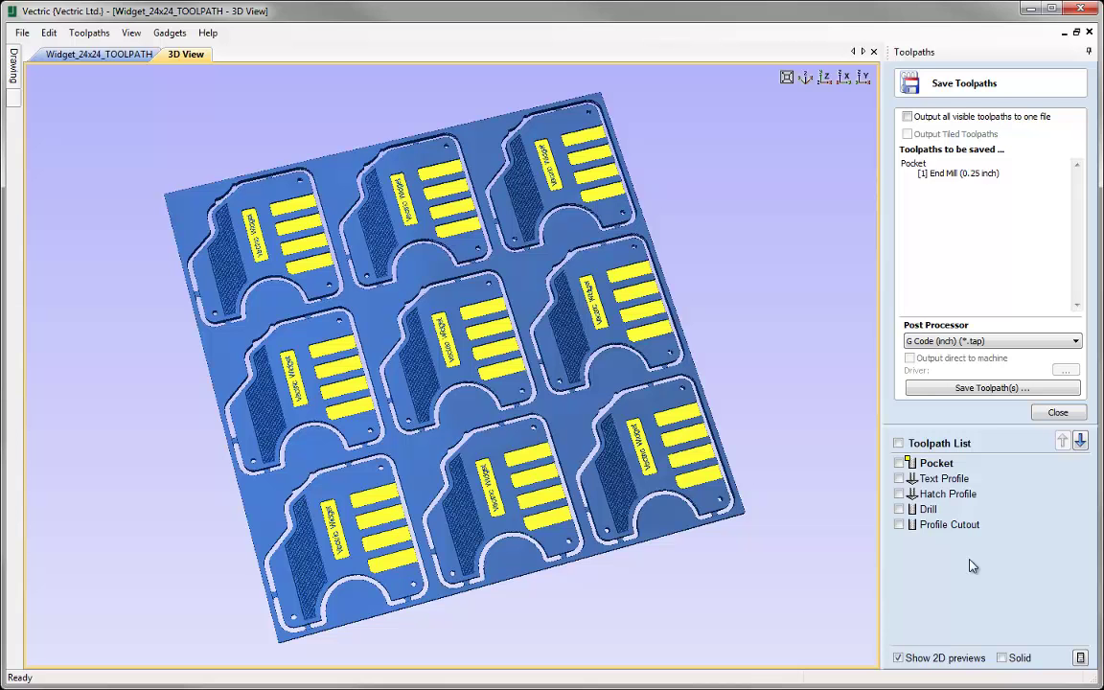
# - Enable one-file output with Text Profile and Hatch Profile ticked, then cancel the trial save
pyautogui.click(908, 117)
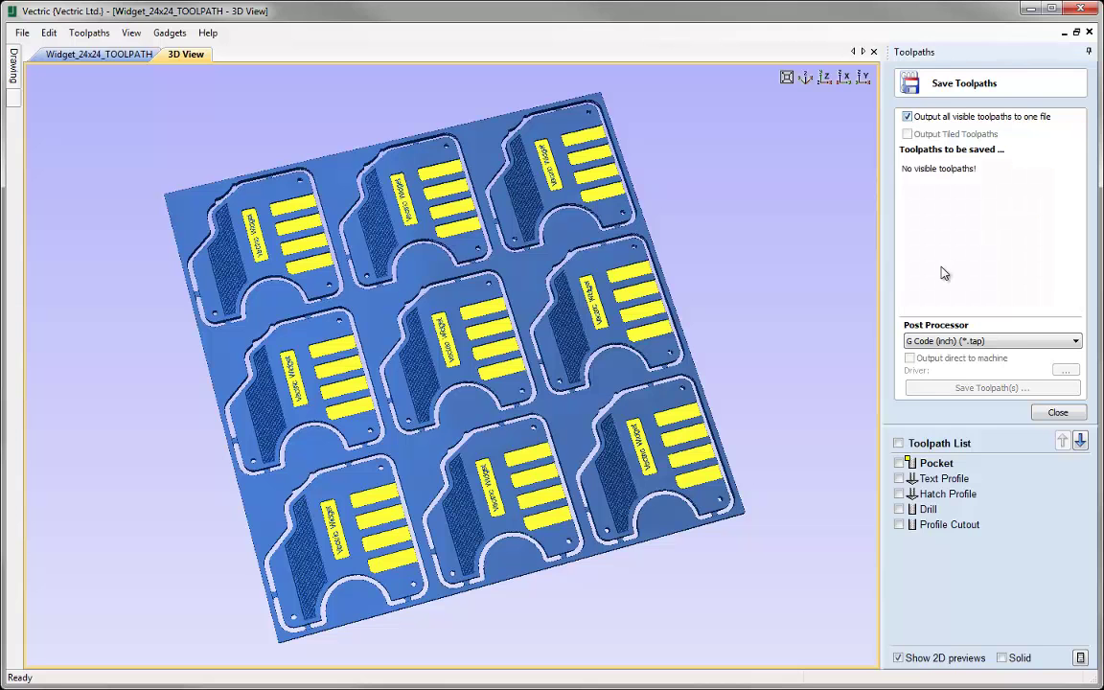
pyautogui.click(899, 479)
pyautogui.click(899, 493)
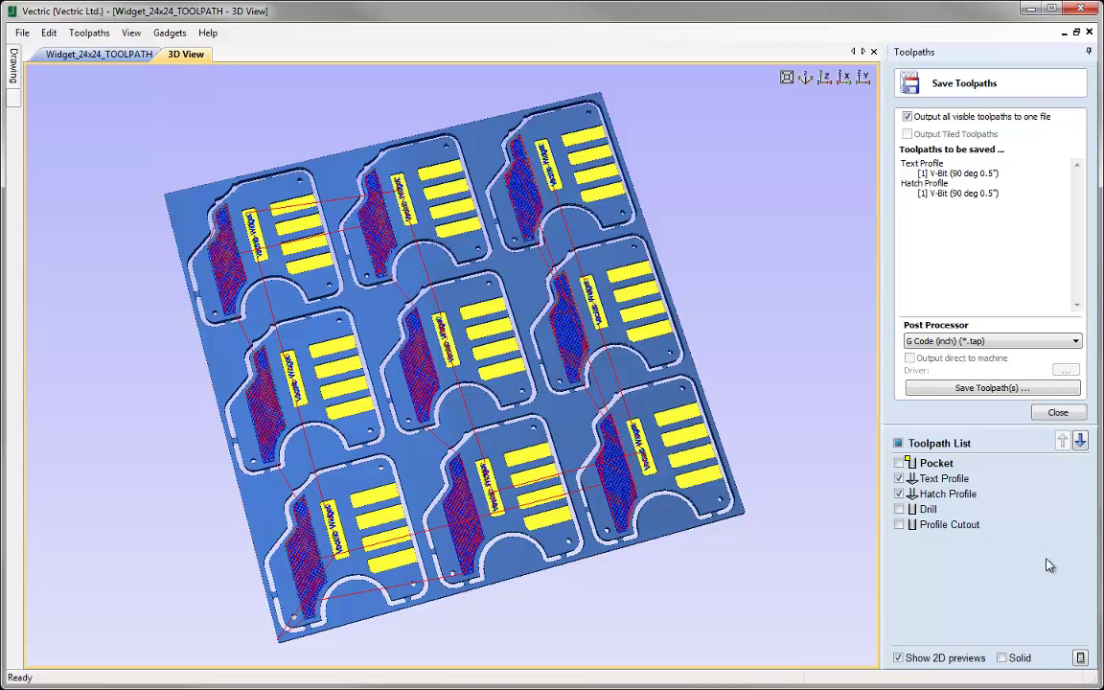
pyautogui.click(1016, 389)
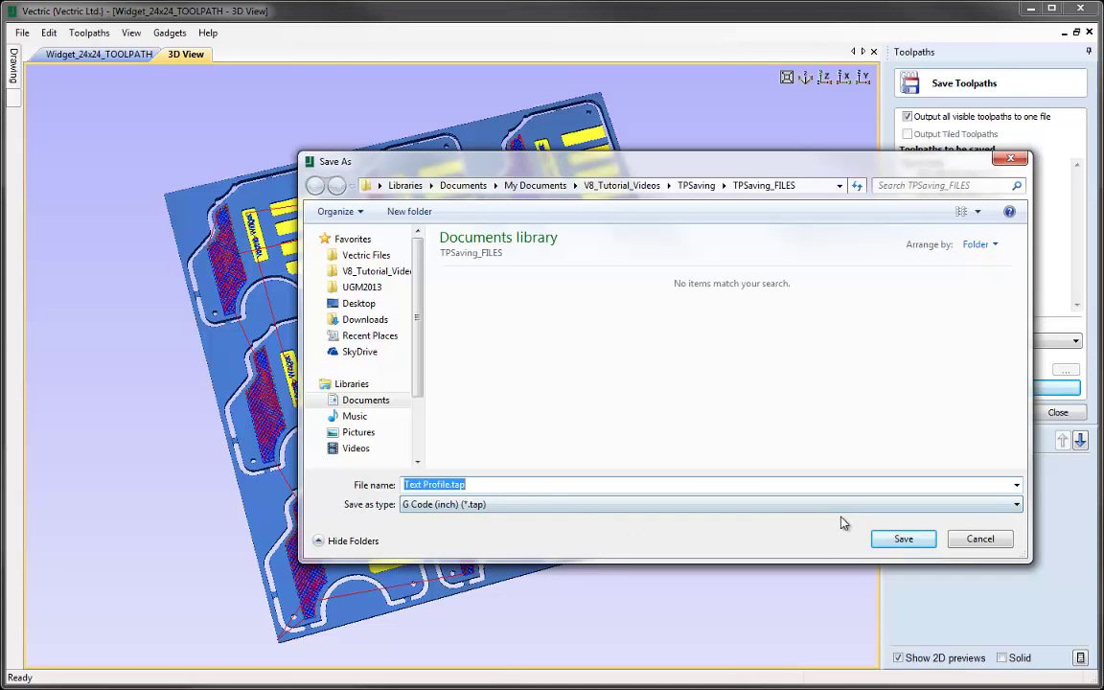
pyautogui.click(980, 541)
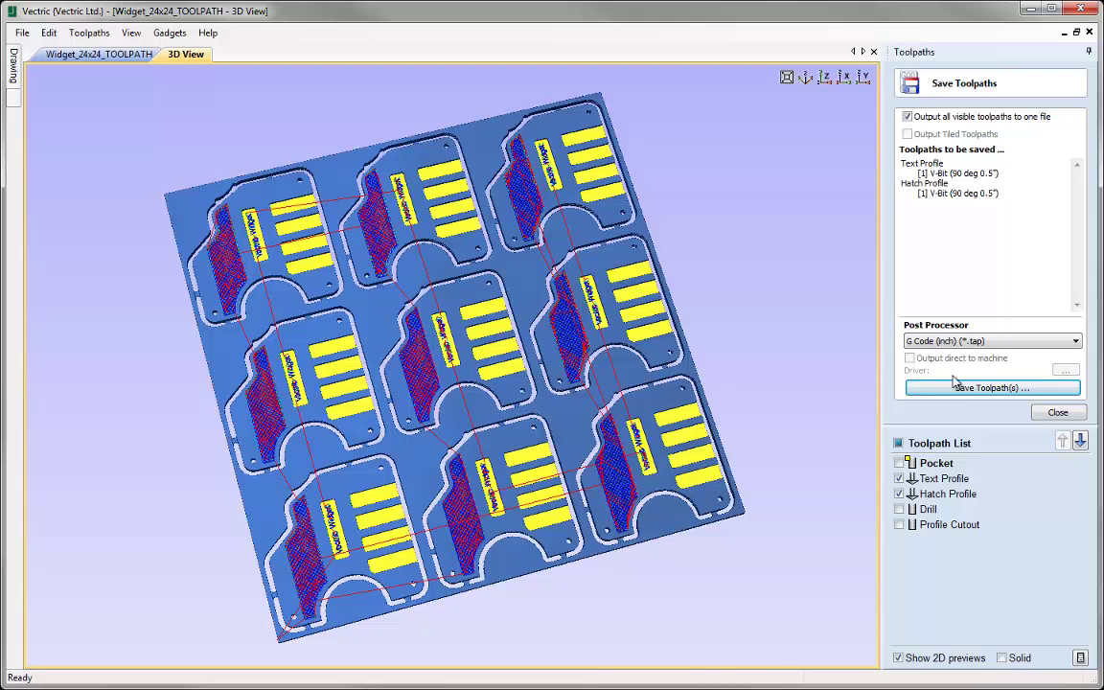
# - Tick Pocket, Drill and Profile Cutout so all five toolpaths are included in the output
pyautogui.click(899, 463)
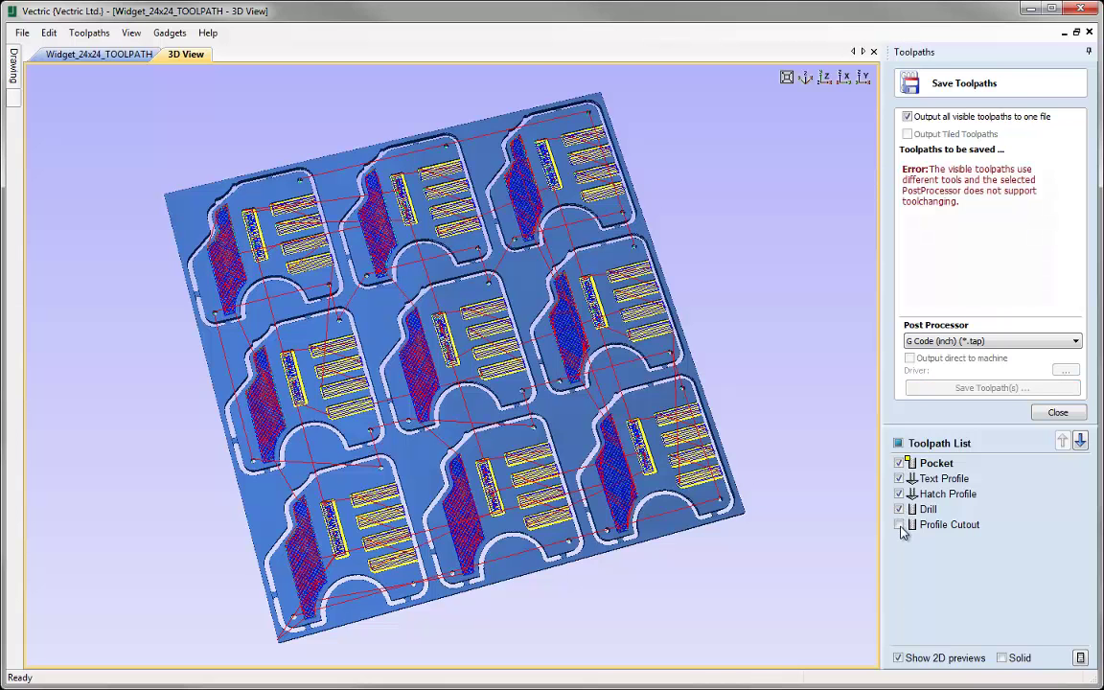
pyautogui.click(899, 509)
pyautogui.click(899, 525)
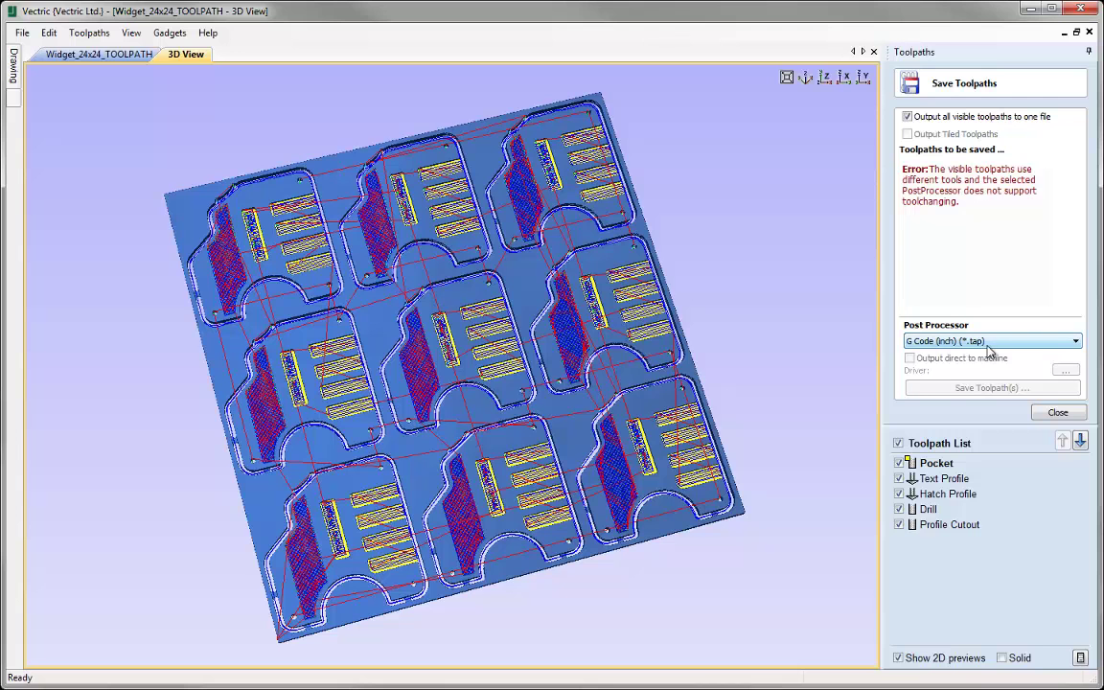
# - Choose G Code ATC (inch) (*.tap) as the post processor, then close the Save Toolpaths form
pyautogui.click(1074, 343)
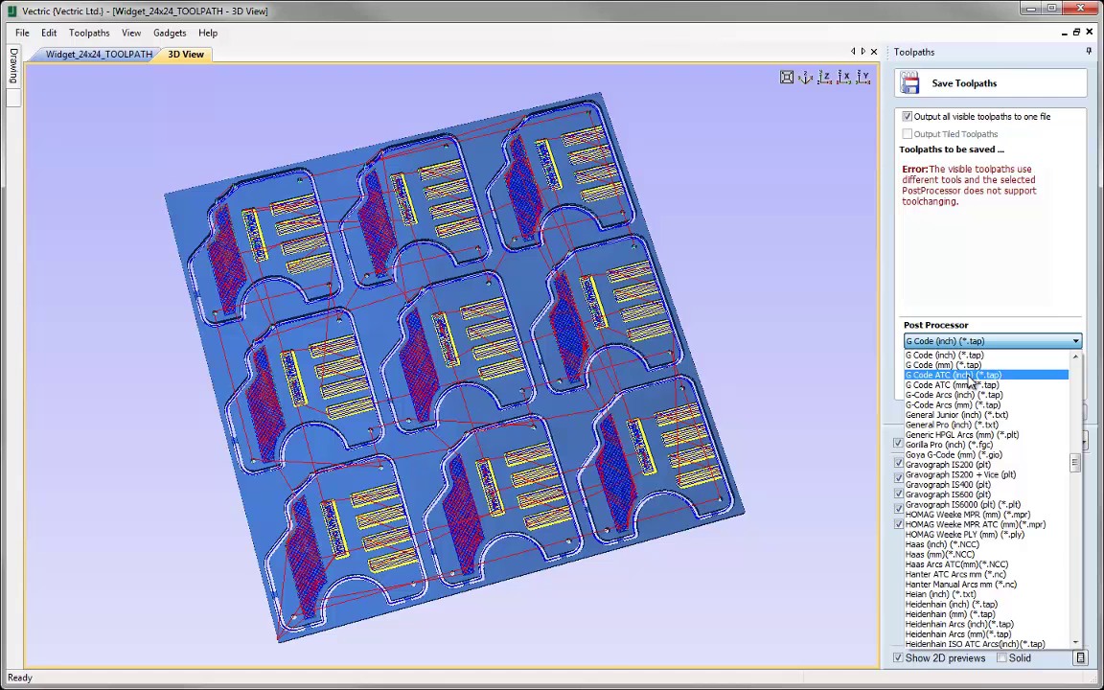
pyautogui.click(969, 376)
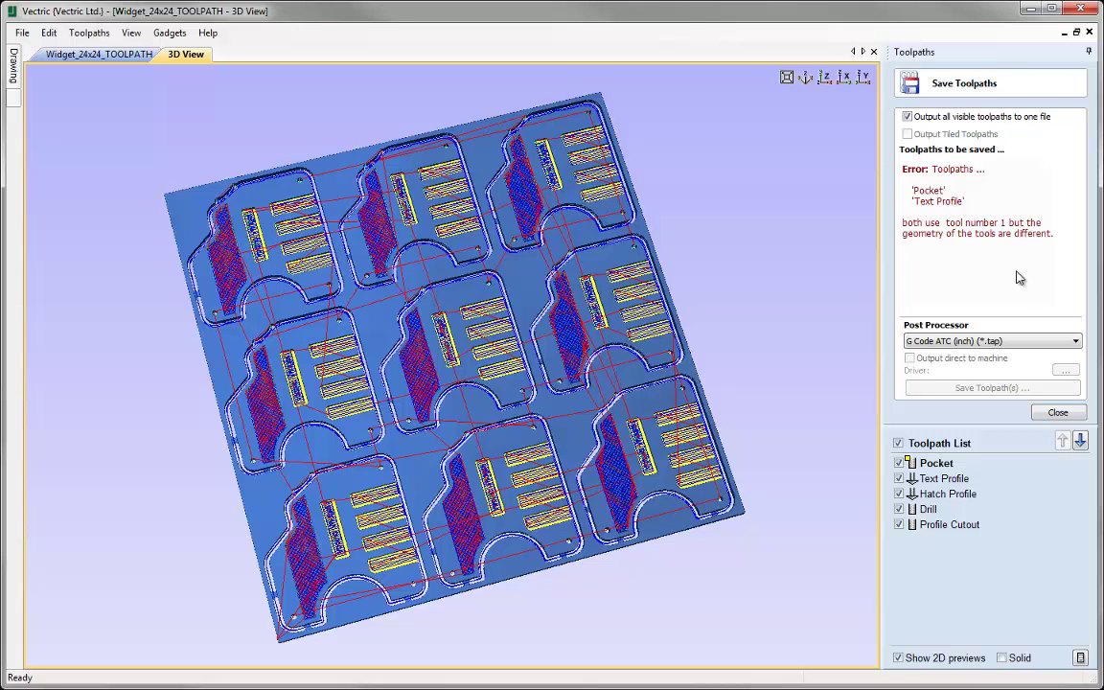
pyautogui.click(1057, 415)
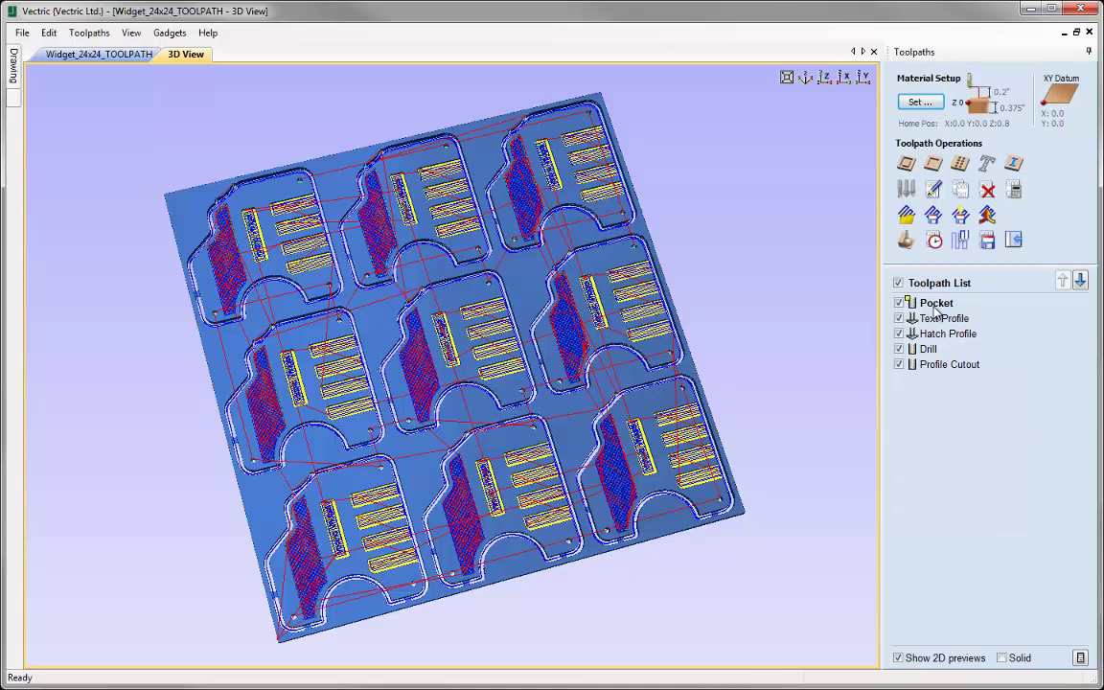
# - Set the Text Profile V-Bit to tool number 2 and recalculate the toolpath
pyautogui.moveTo(936, 313)
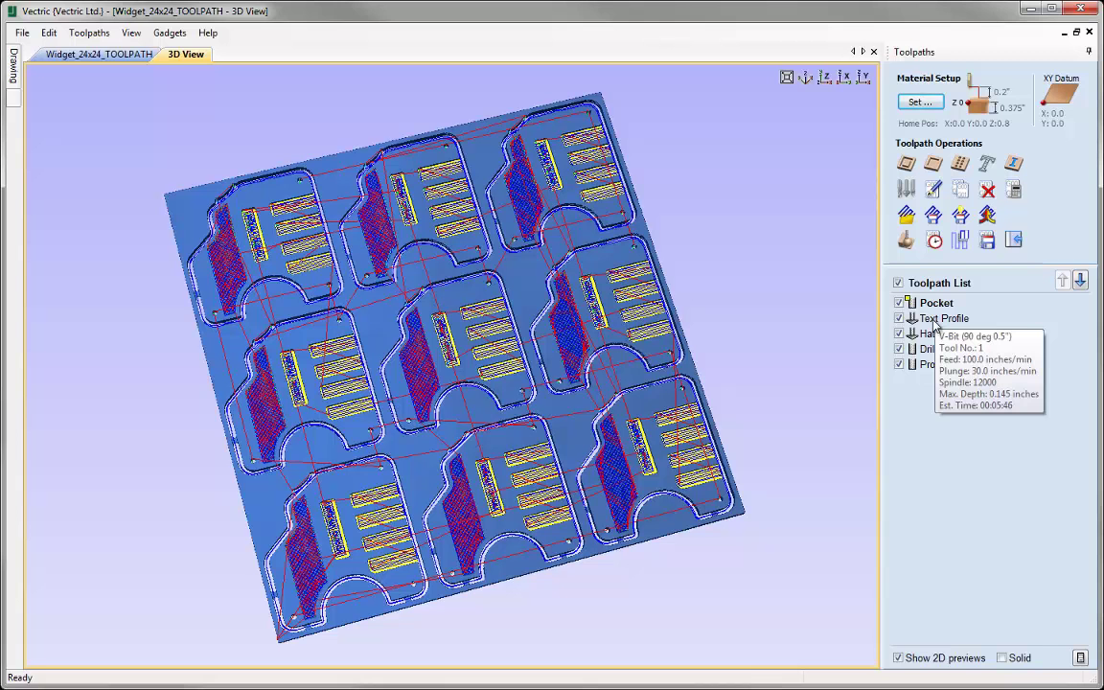
pyautogui.doubleClick(937, 320)
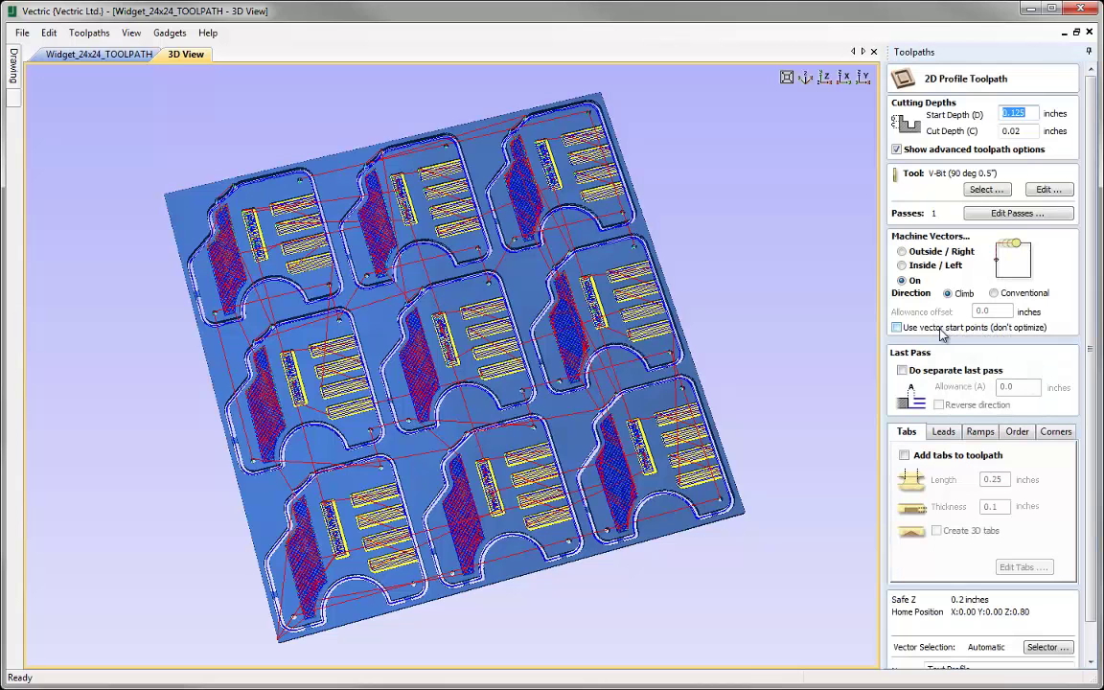
pyautogui.click(1048, 189)
pyautogui.click(542, 497)
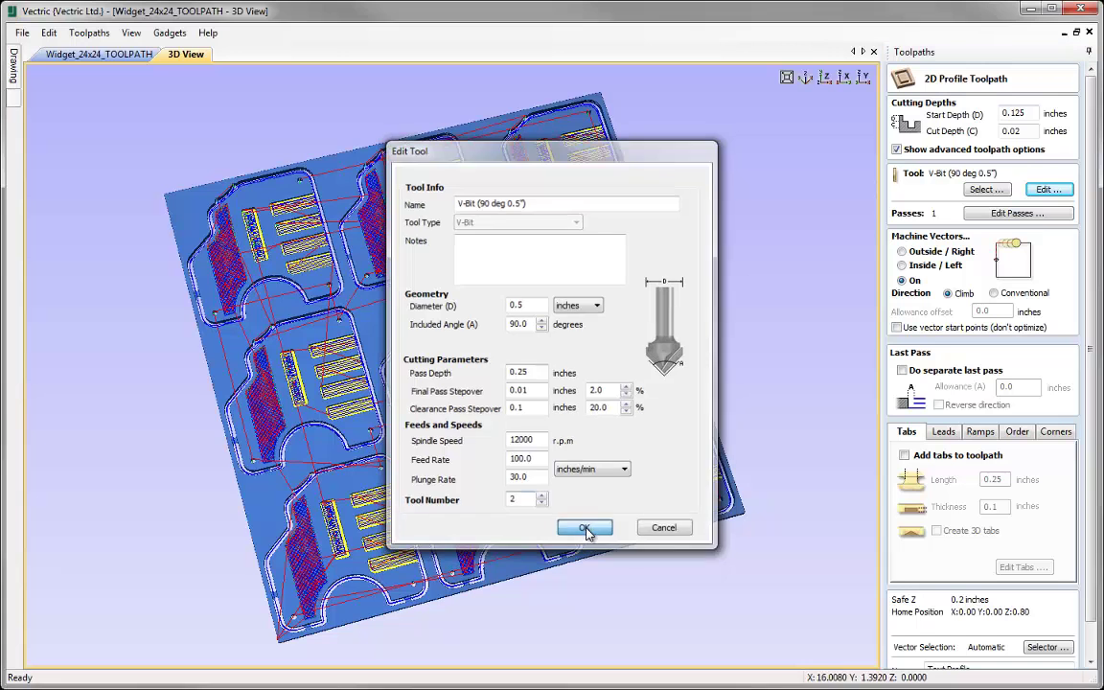
pyautogui.click(587, 530)
pyautogui.moveTo(1090, 572); pyautogui.dragTo(1090, 610)
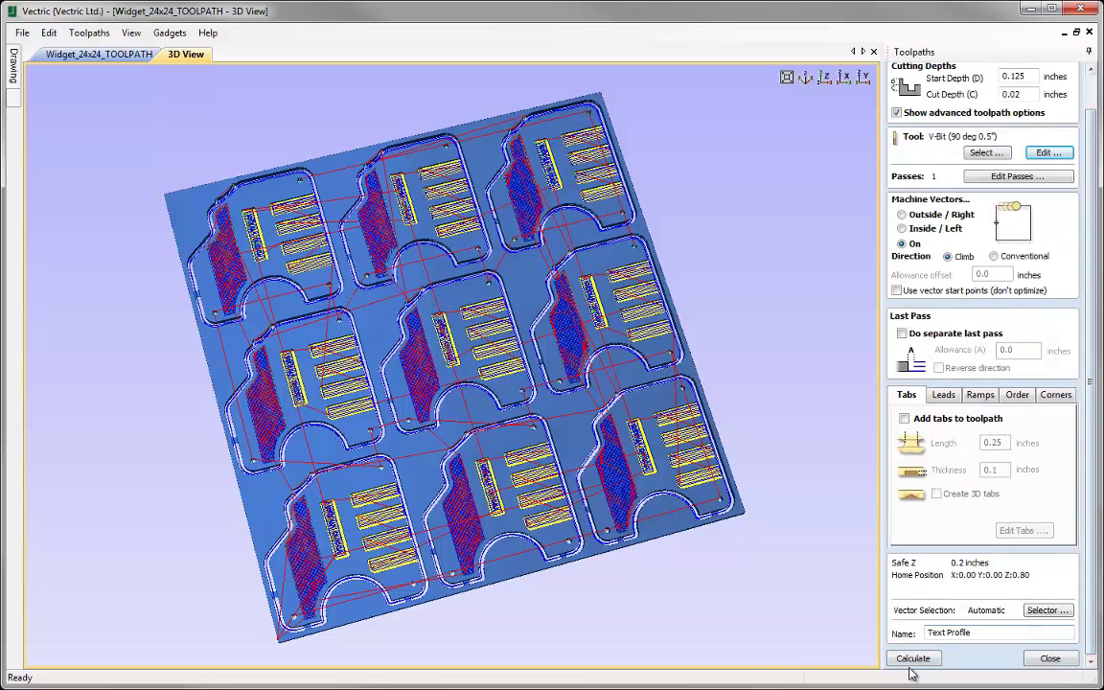
pyautogui.click(910, 659)
# - Set the Hatch Profile V-Bit to tool number 2 and recalculate the toolpath
pyautogui.doubleClick(952, 486)
pyautogui.click(1050, 188)
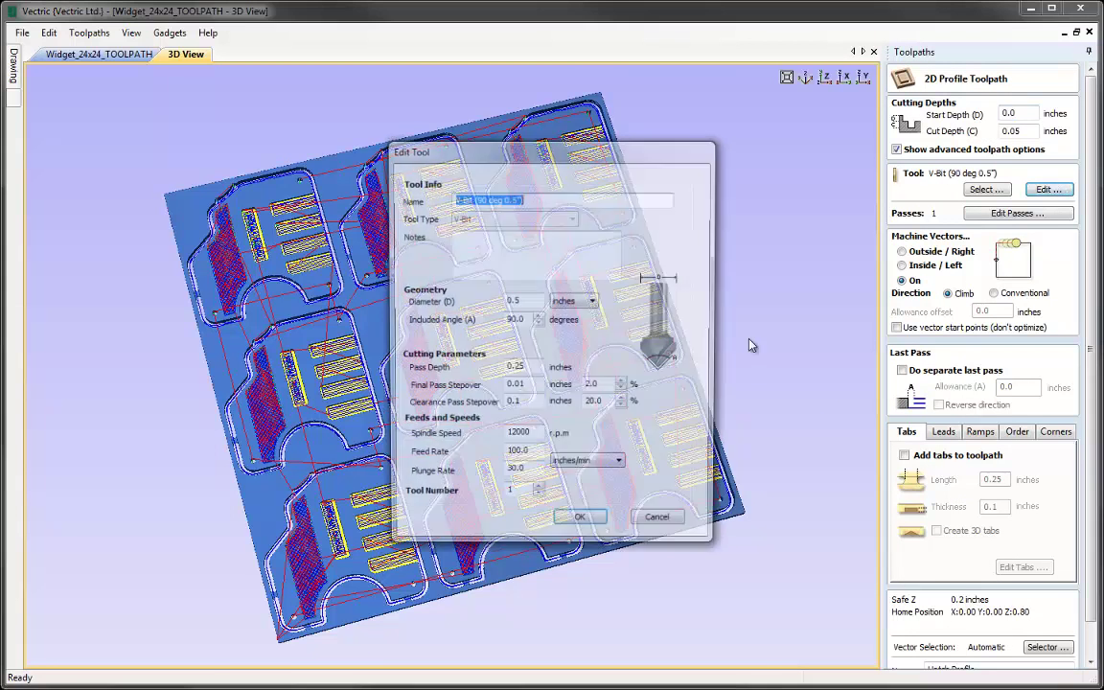
pyautogui.click(538, 493)
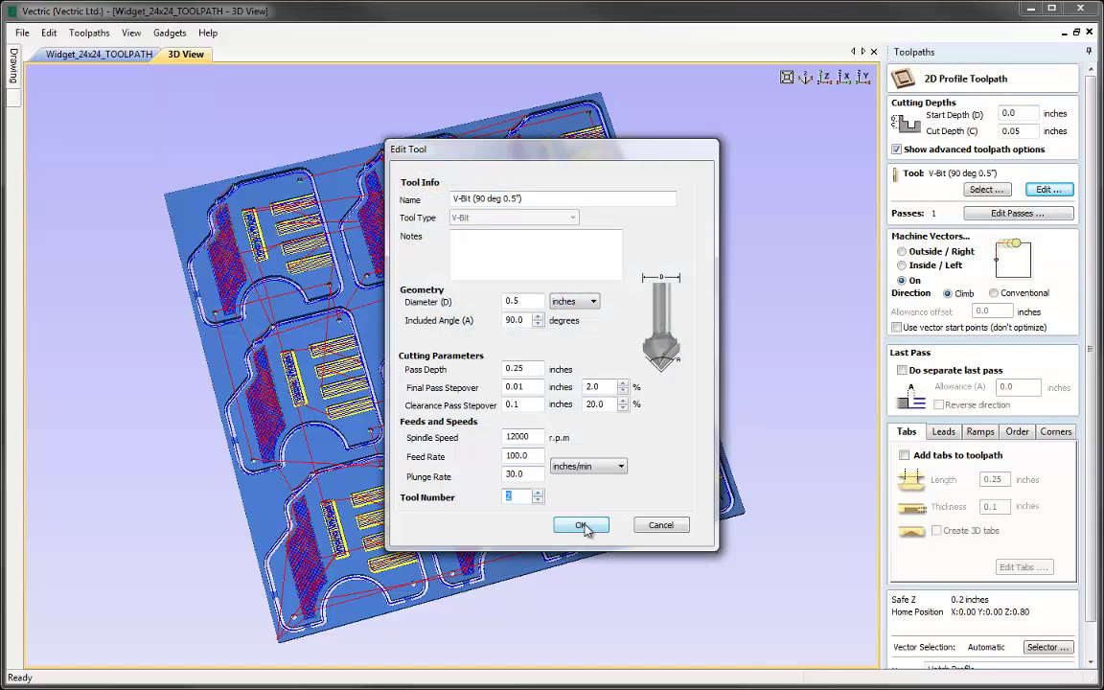
pyautogui.click(580, 524)
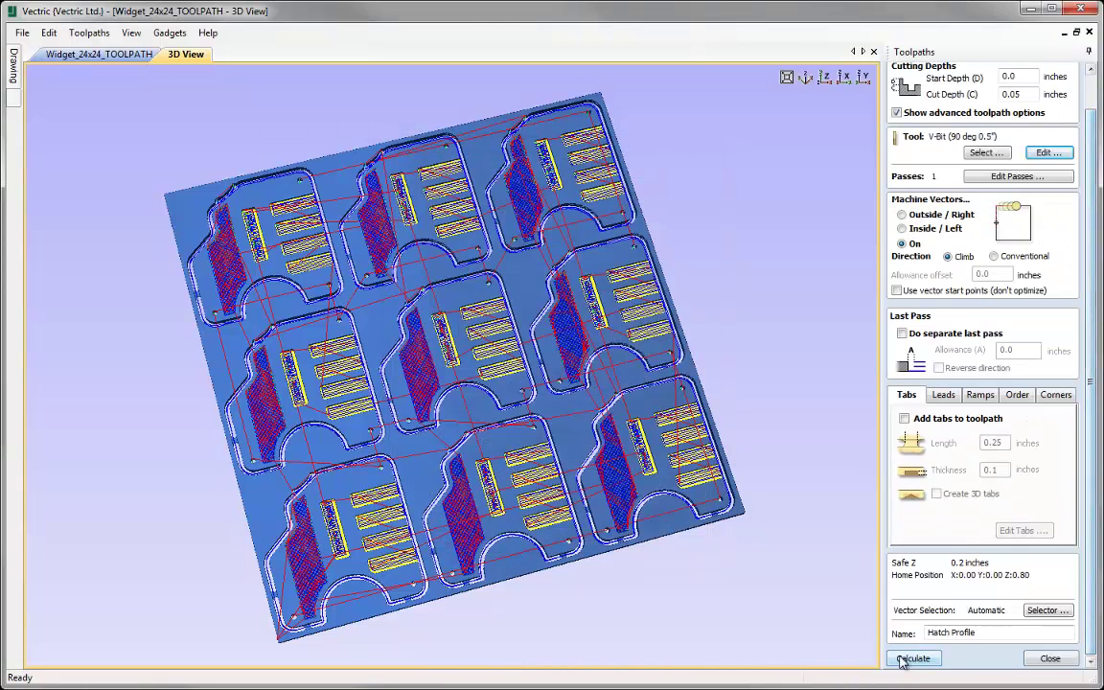
pyautogui.click(912, 661)
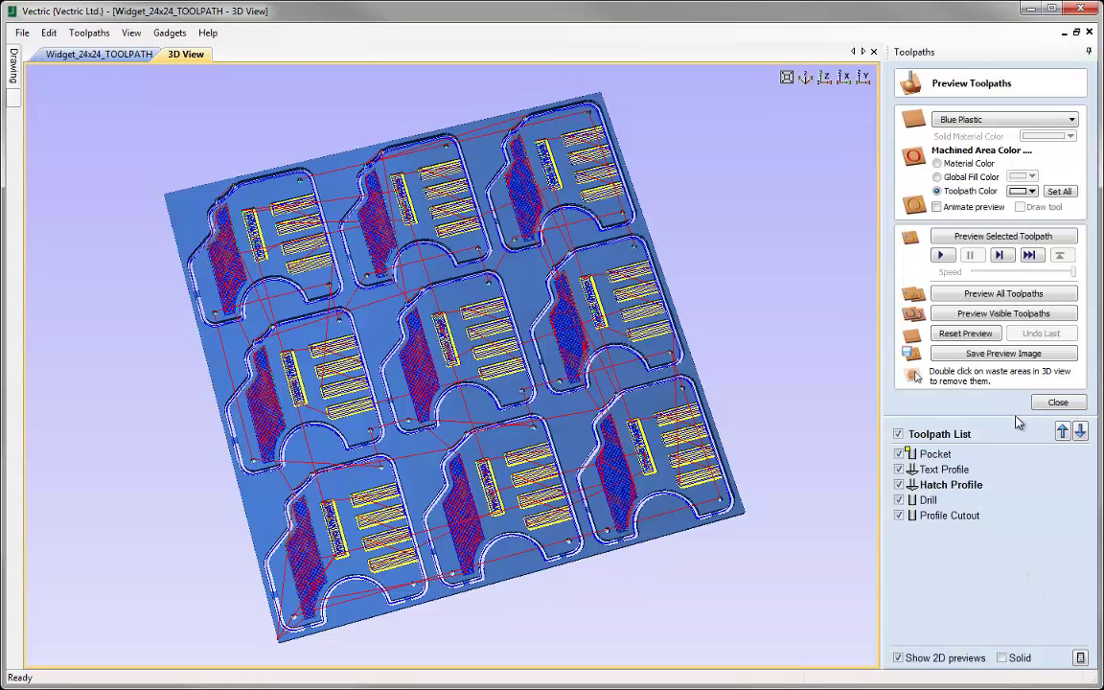
# - Close the toolpath preview and save all five toolpaths to Widget_24x24_TOOLPATH.tap as G Code ATC (inch)
pyautogui.moveTo(939, 464)
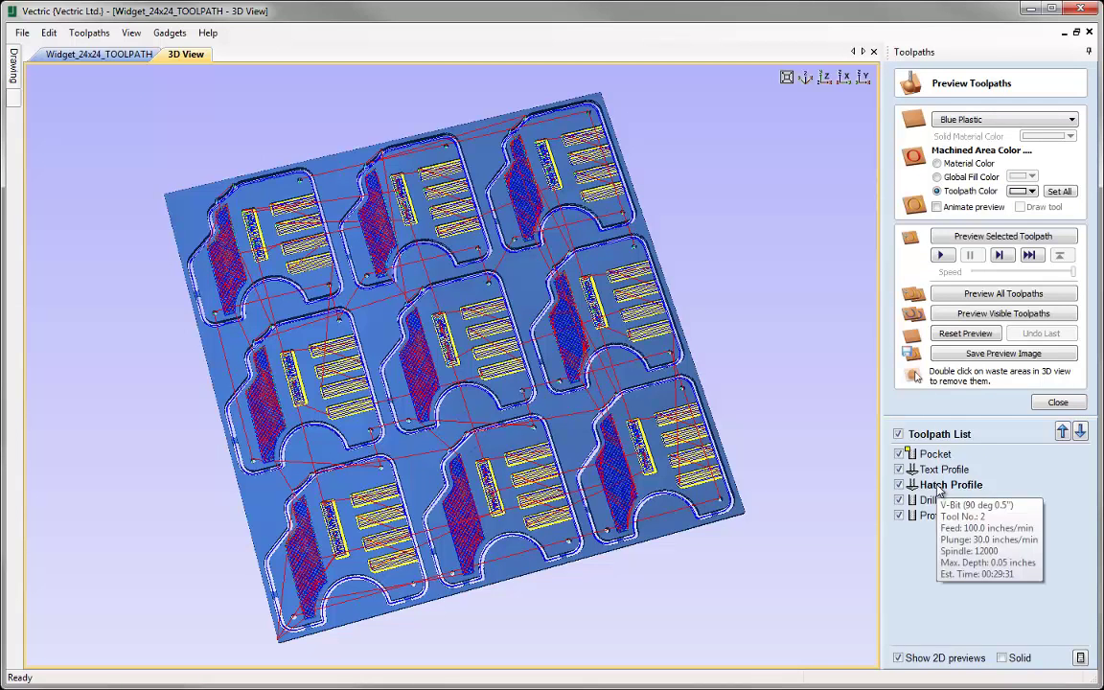
pyautogui.click(1056, 403)
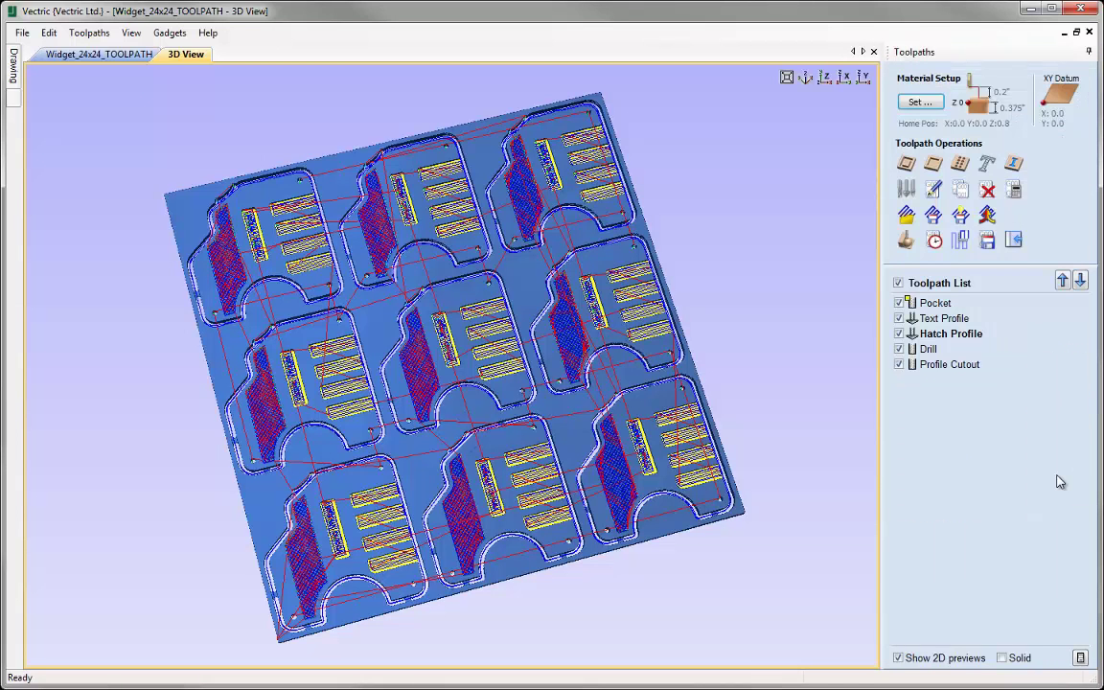
pyautogui.click(987, 240)
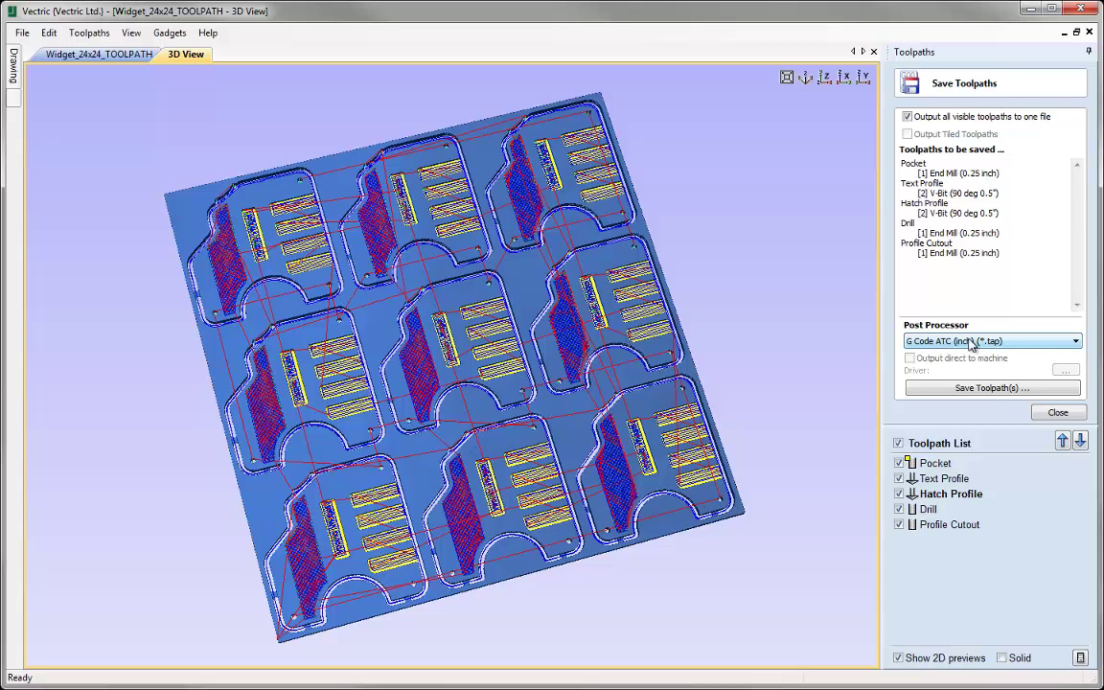
pyautogui.click(997, 388)
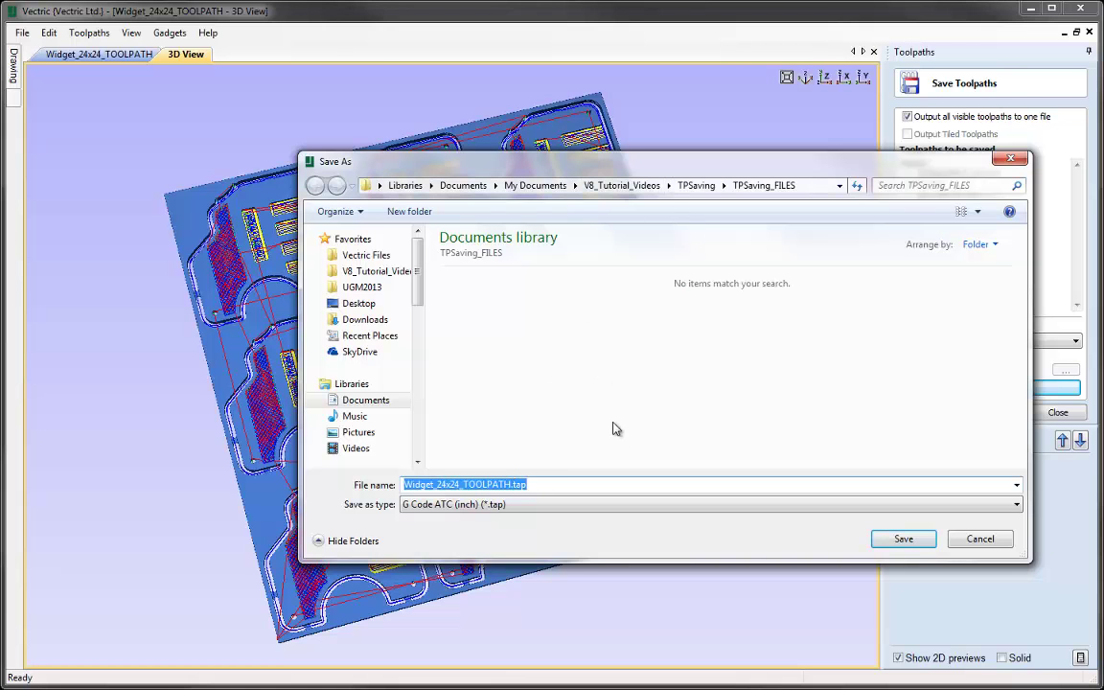
# - Cancel the Widget_24x24_TOOLPATH.tap save and close the Save Toolpaths panel
pyautogui.click(981, 539)
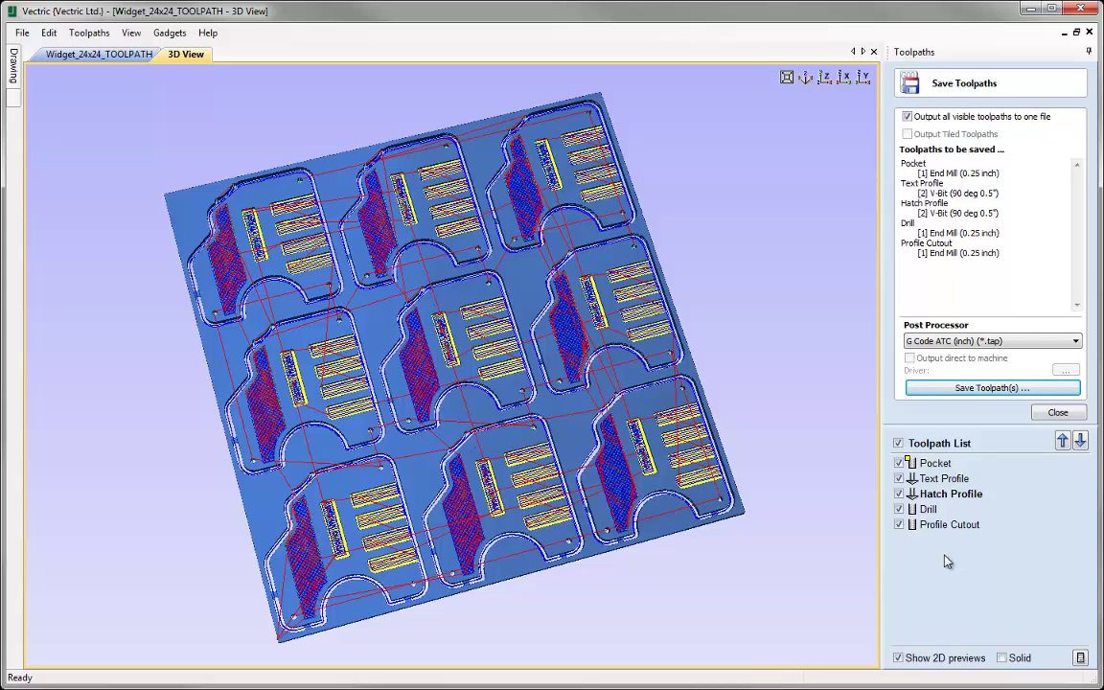
pyautogui.click(1058, 413)
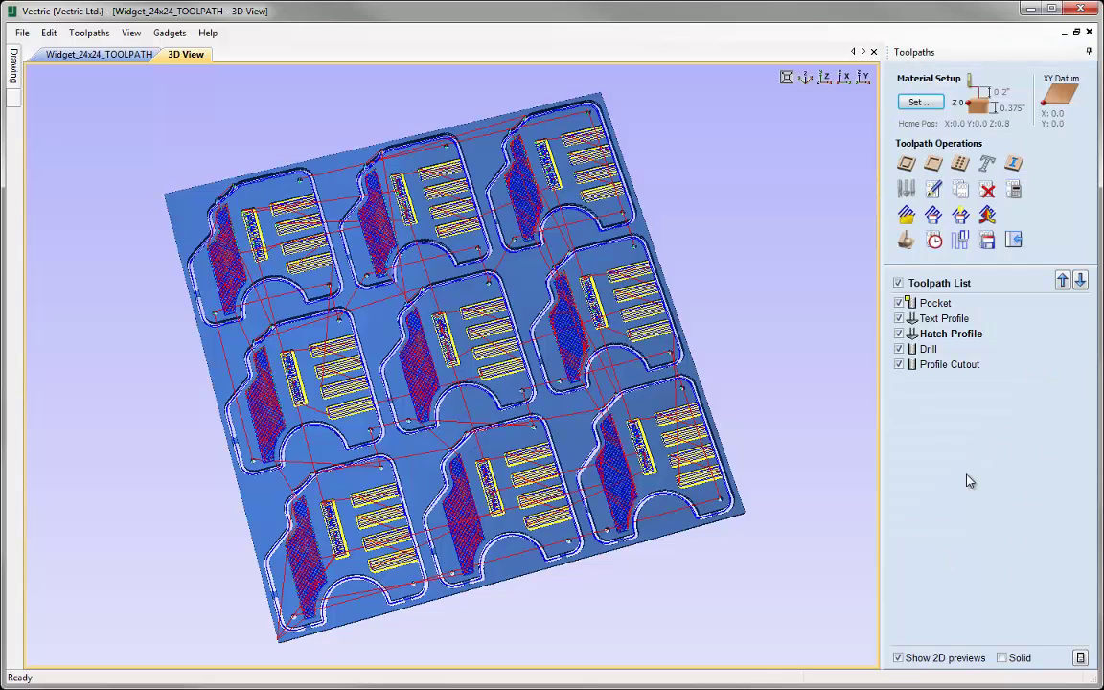